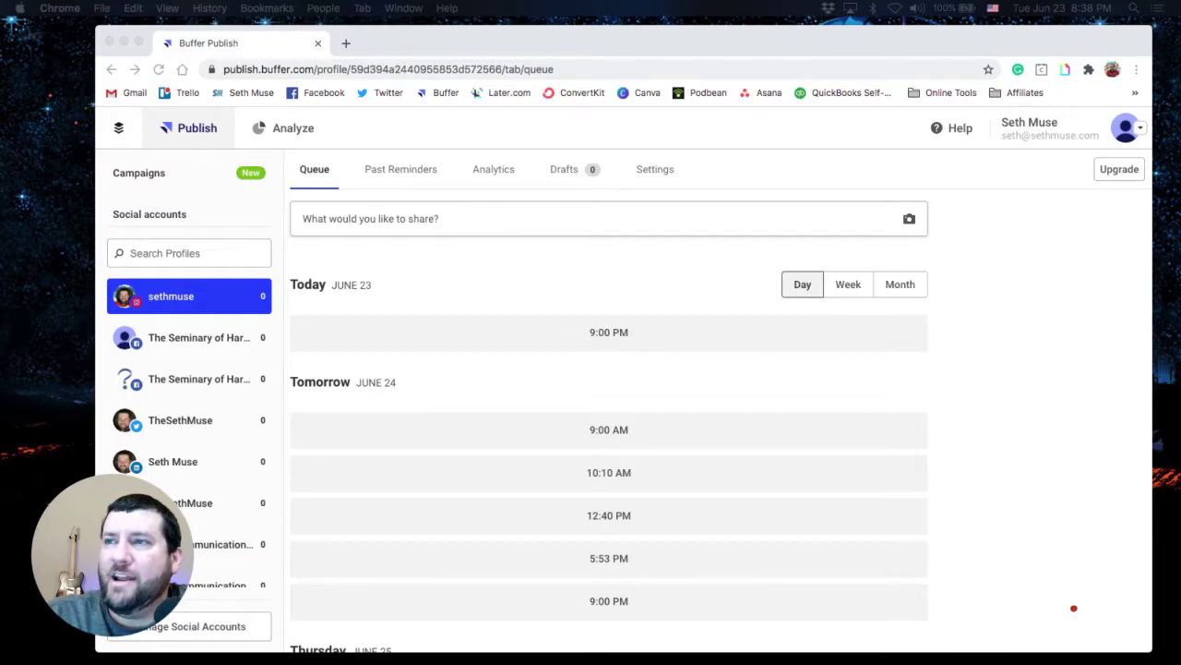
Step: Create a new campaign named "Test 2" with the yellow color and save it
left_click(157, 176)
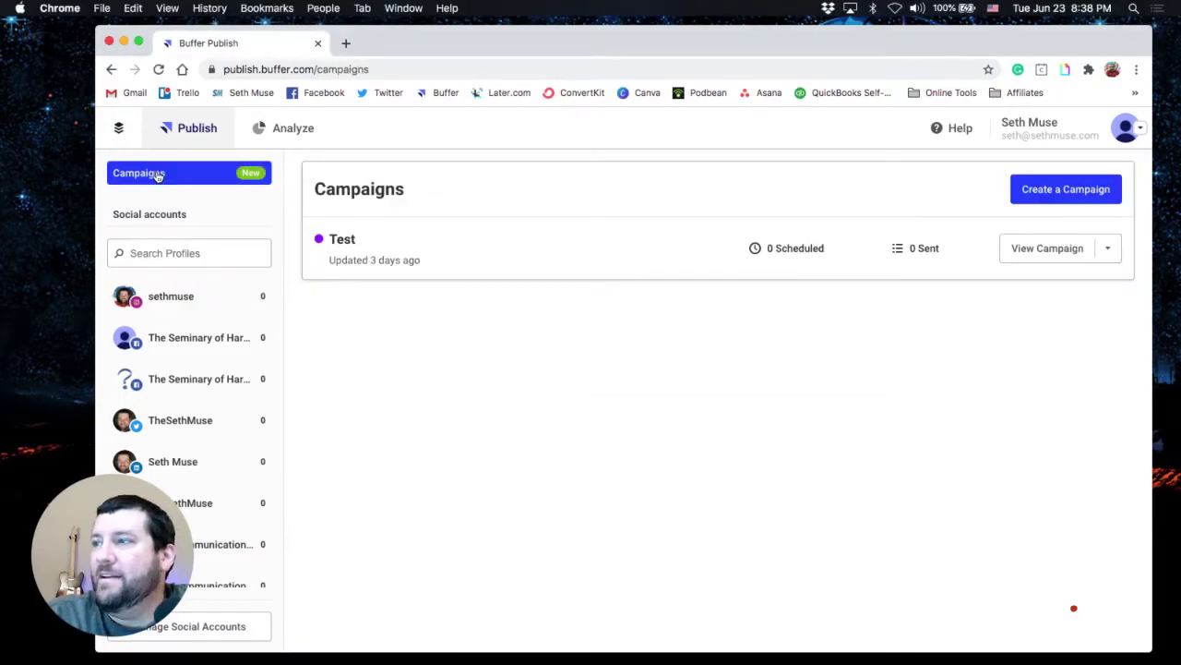
left_click(1070, 192)
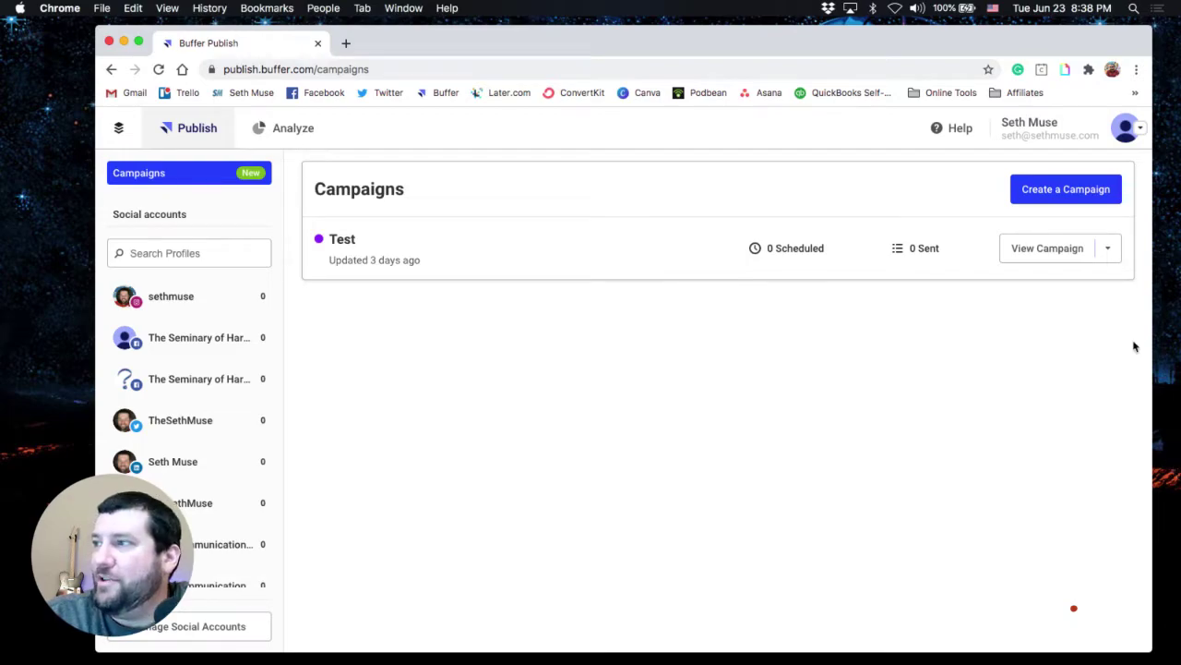
left_click(1080, 193)
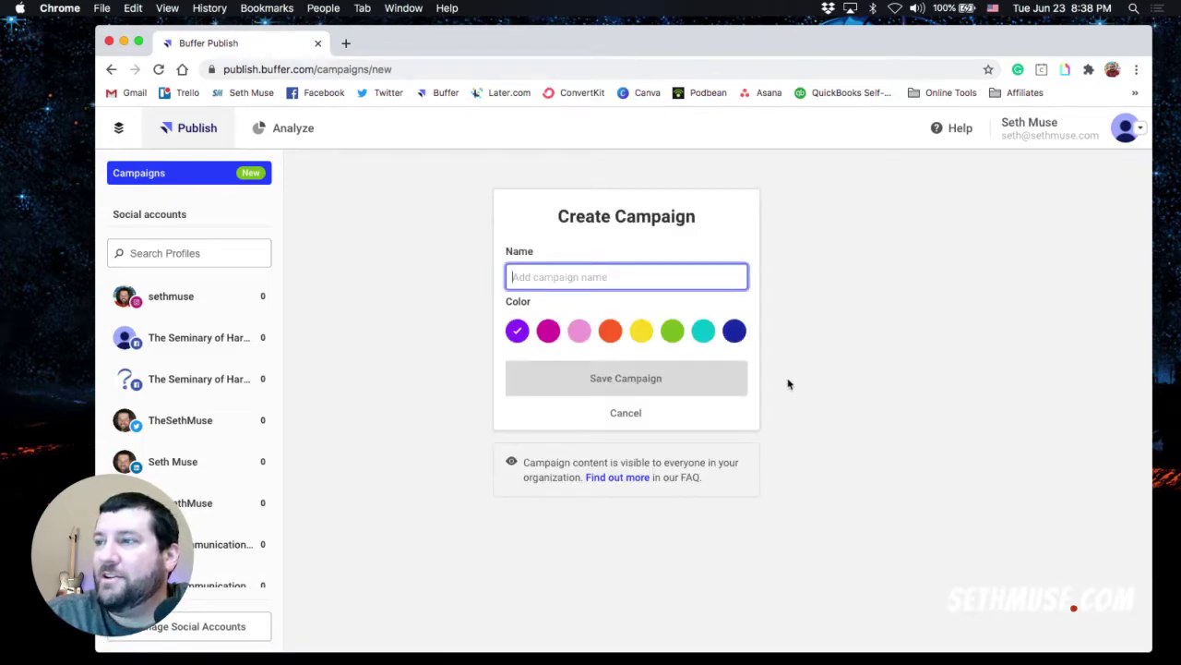
type("Test 2")
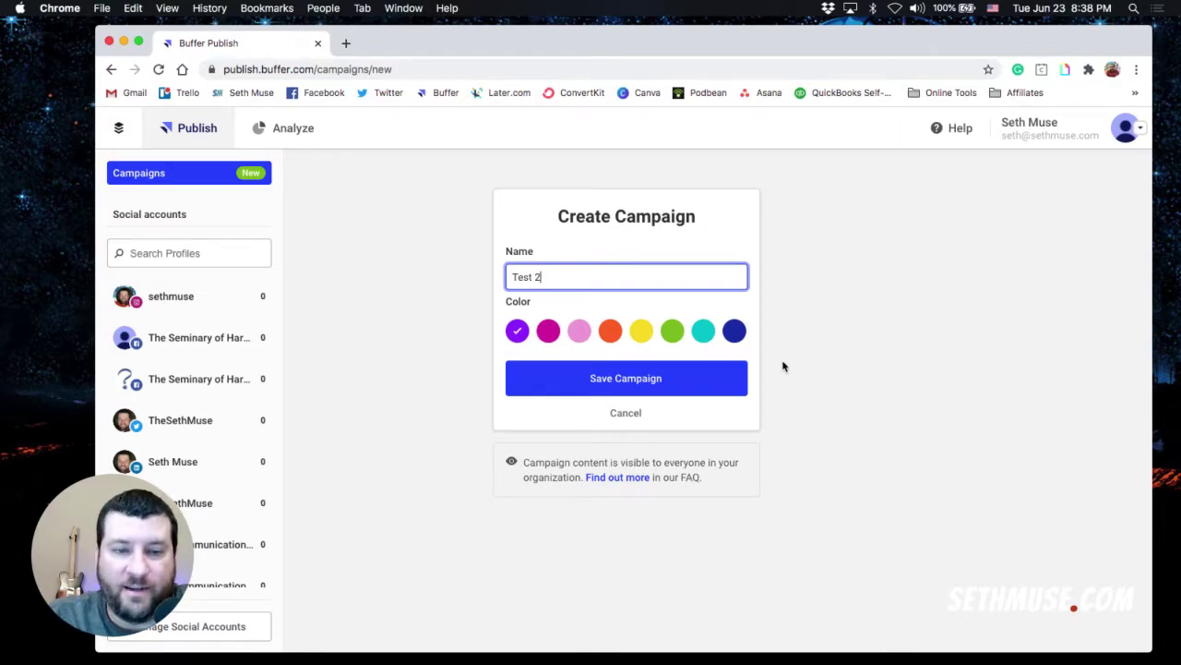
left_click(644, 335)
left_click(646, 387)
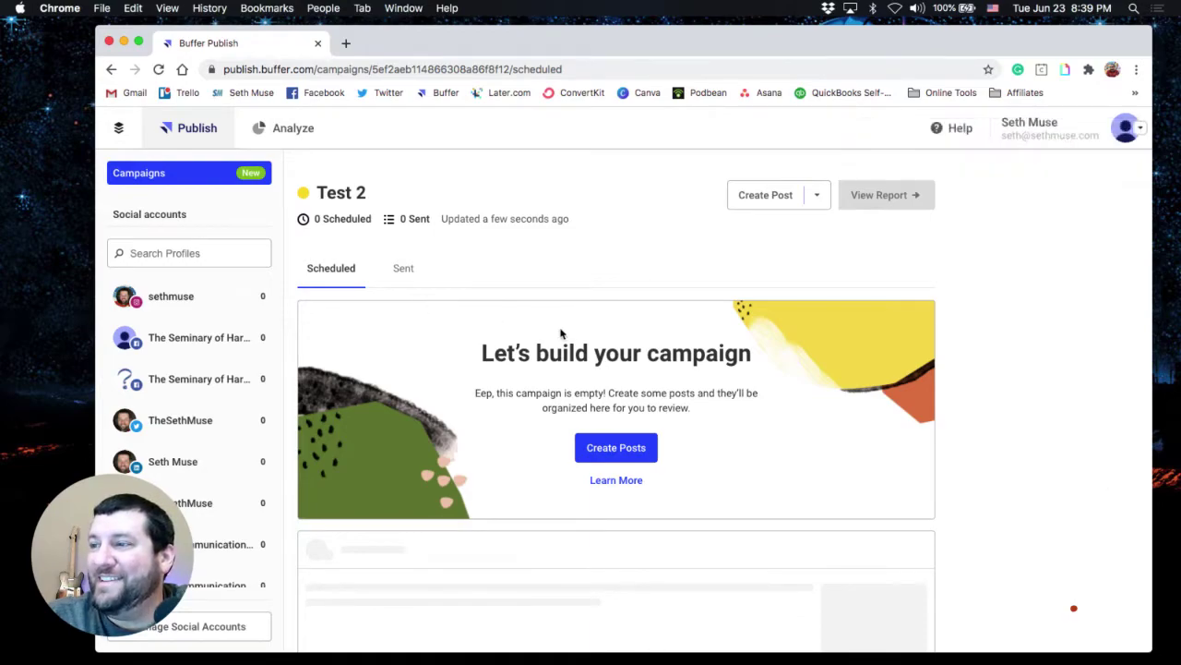
Step: Start a post in the Test 2 campaign and add the personal LinkedIn, the question-mark Facebook and the first Twitter accounts alongside Instagram
scroll(842, 471, "down", 4)
scroll(842, 471, "up", 4)
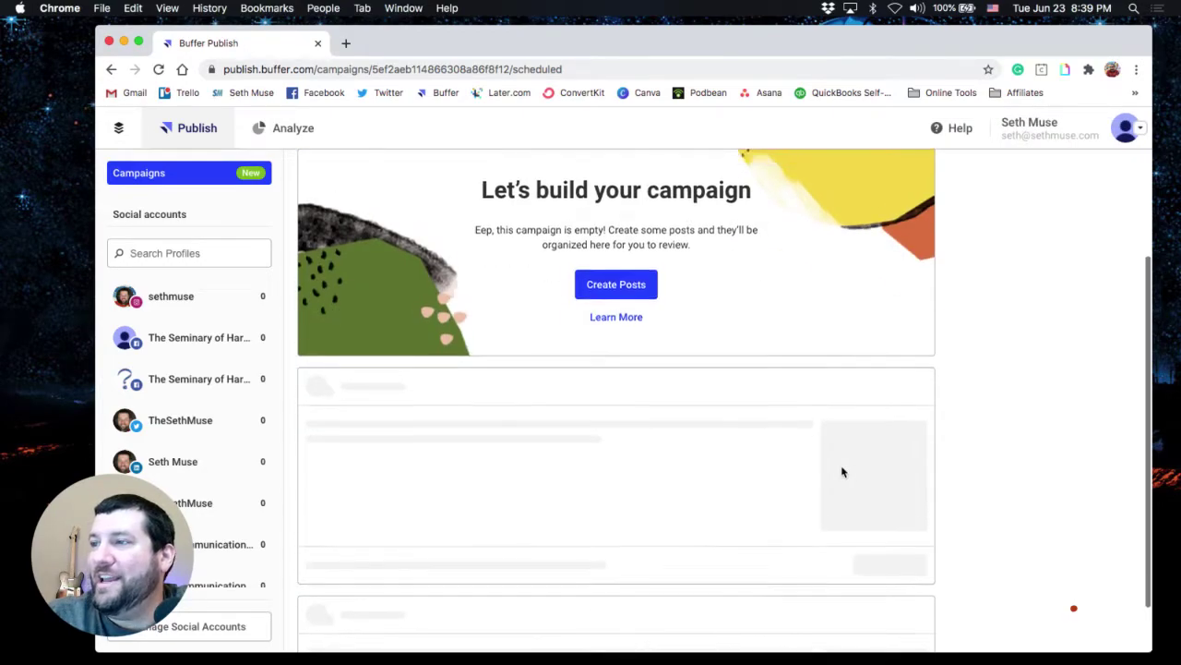
left_click(649, 451)
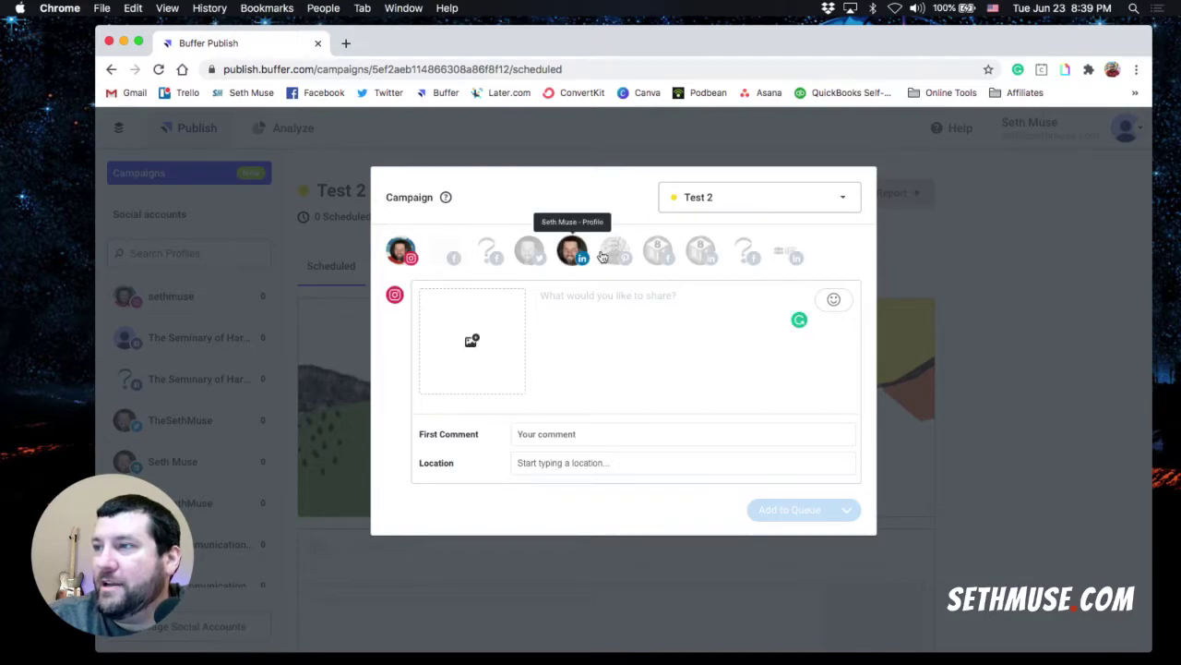
left_click(572, 254)
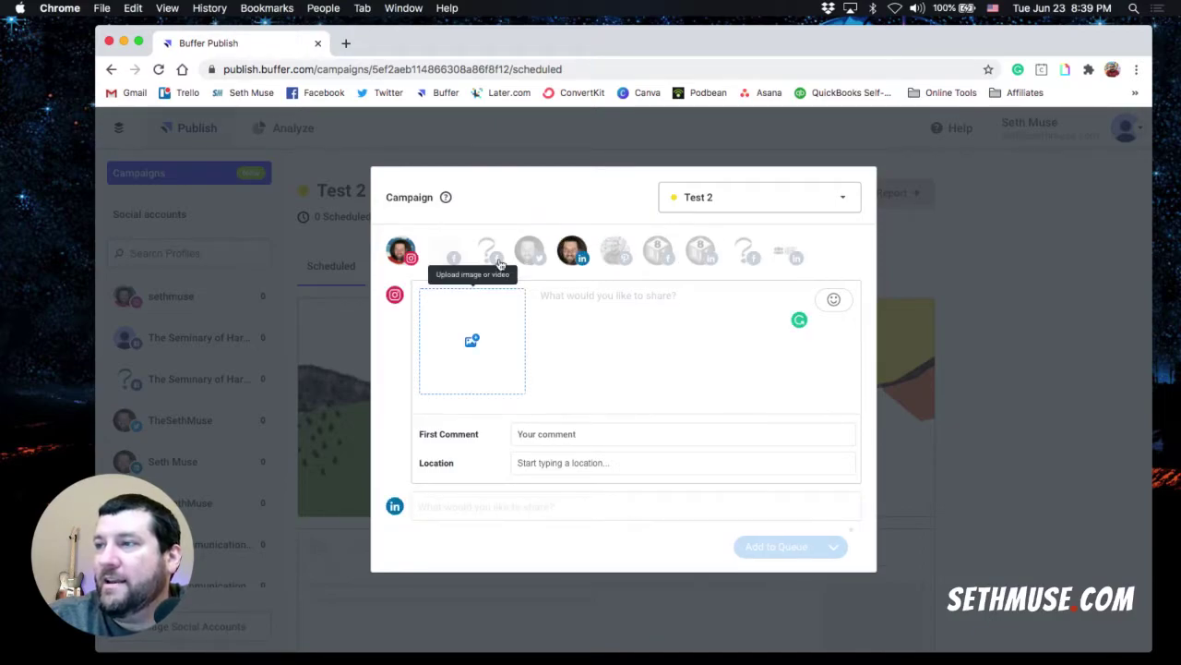
left_click(488, 251)
left_click(532, 254)
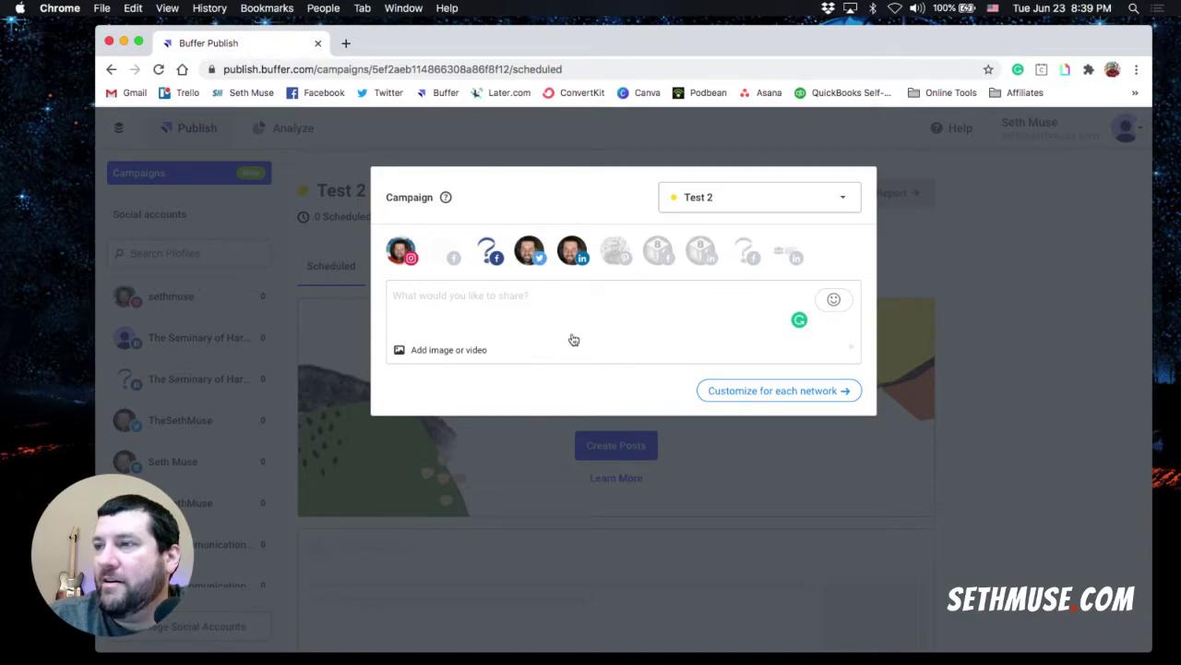
Step: Attach the image coaching.jpg from the Instagram folder in Documents to the post
left_click(466, 352)
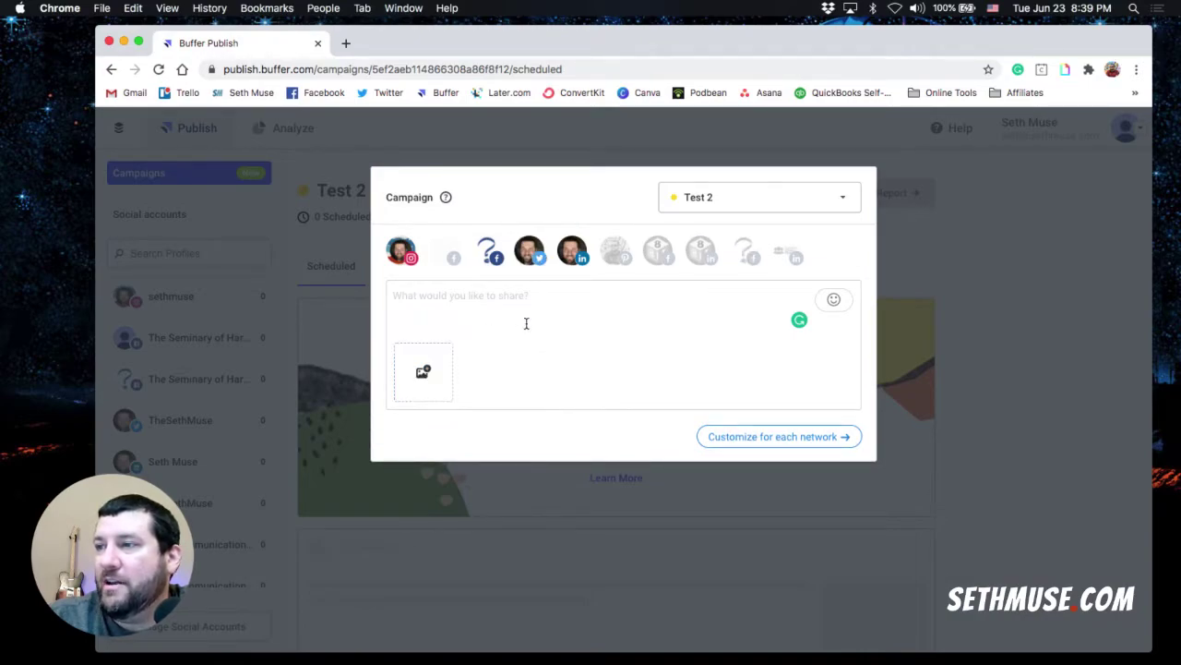
left_click(424, 375)
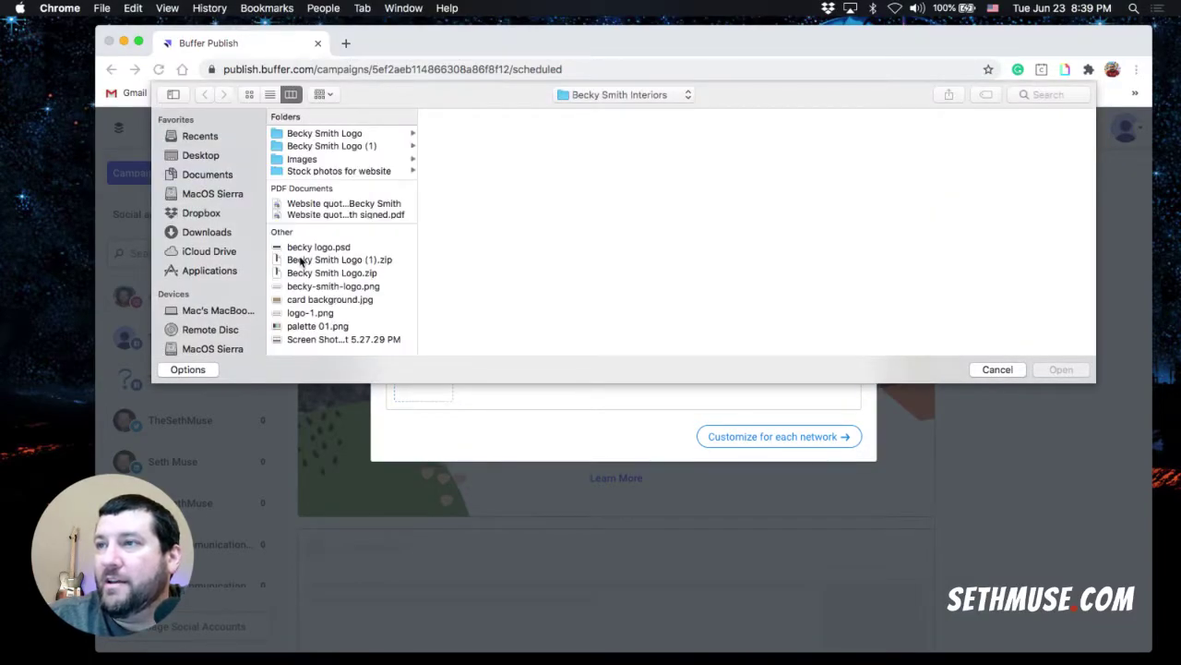
left_click(197, 215)
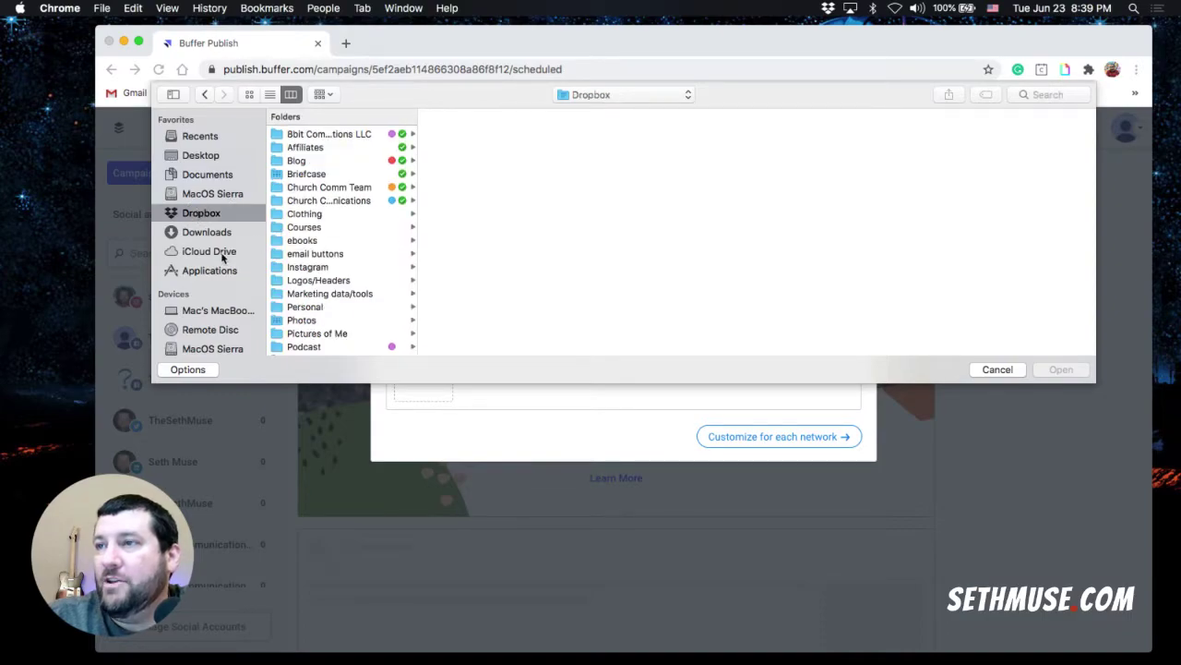
left_click(211, 177)
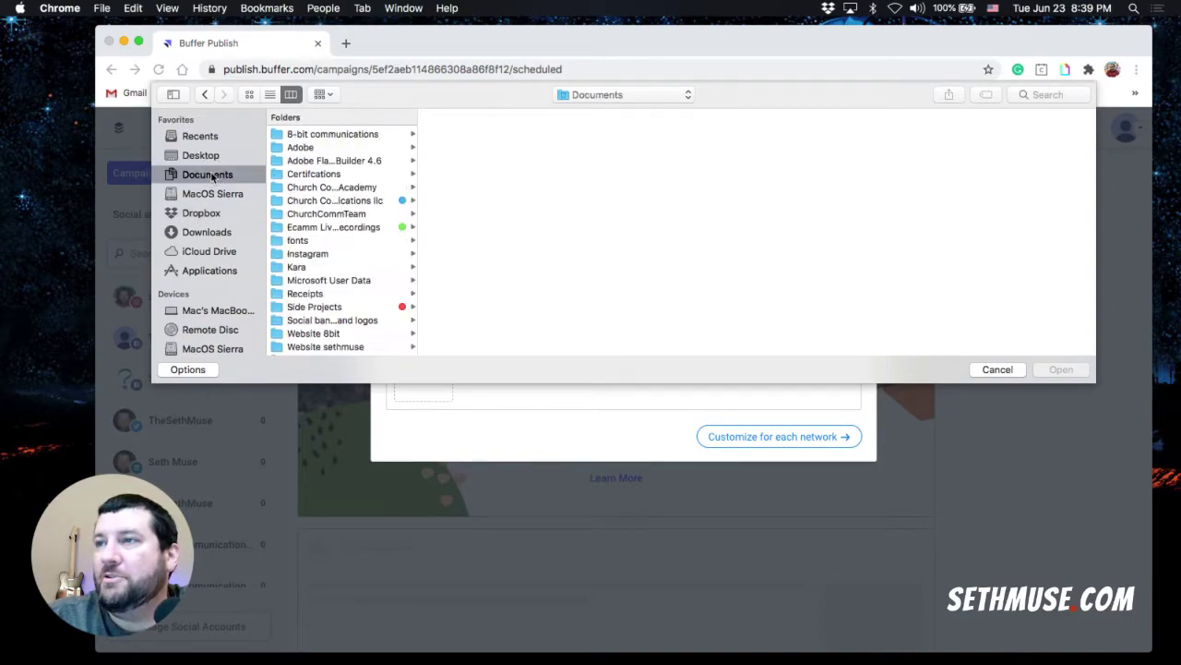
left_click(304, 255)
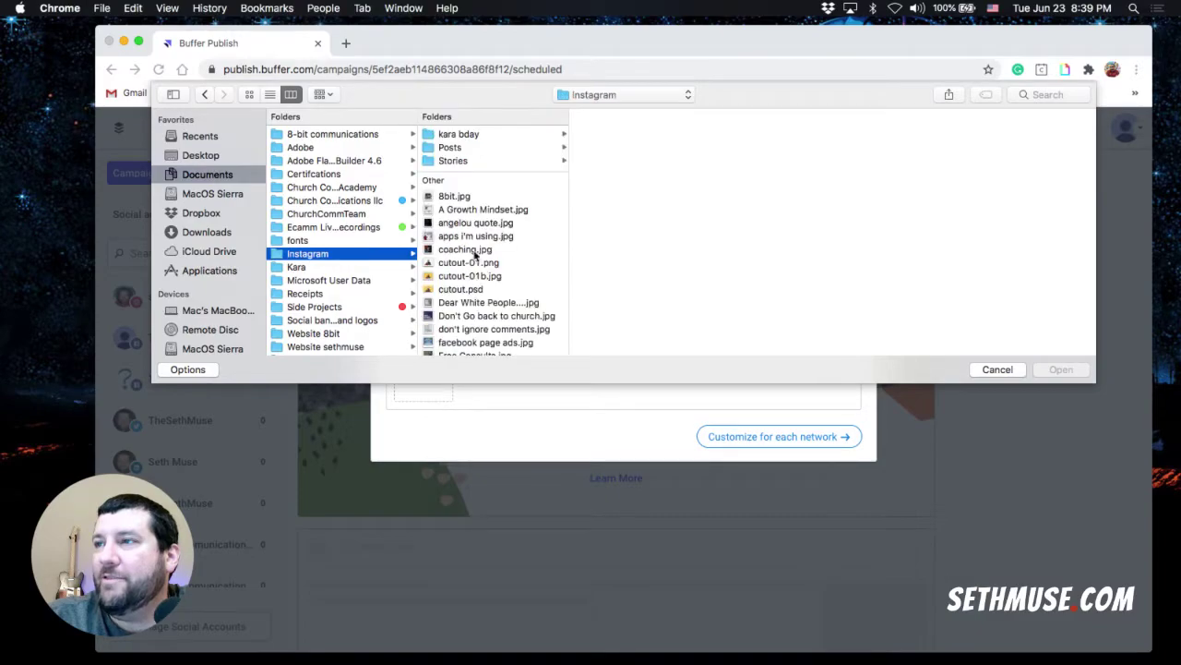
left_click(490, 150)
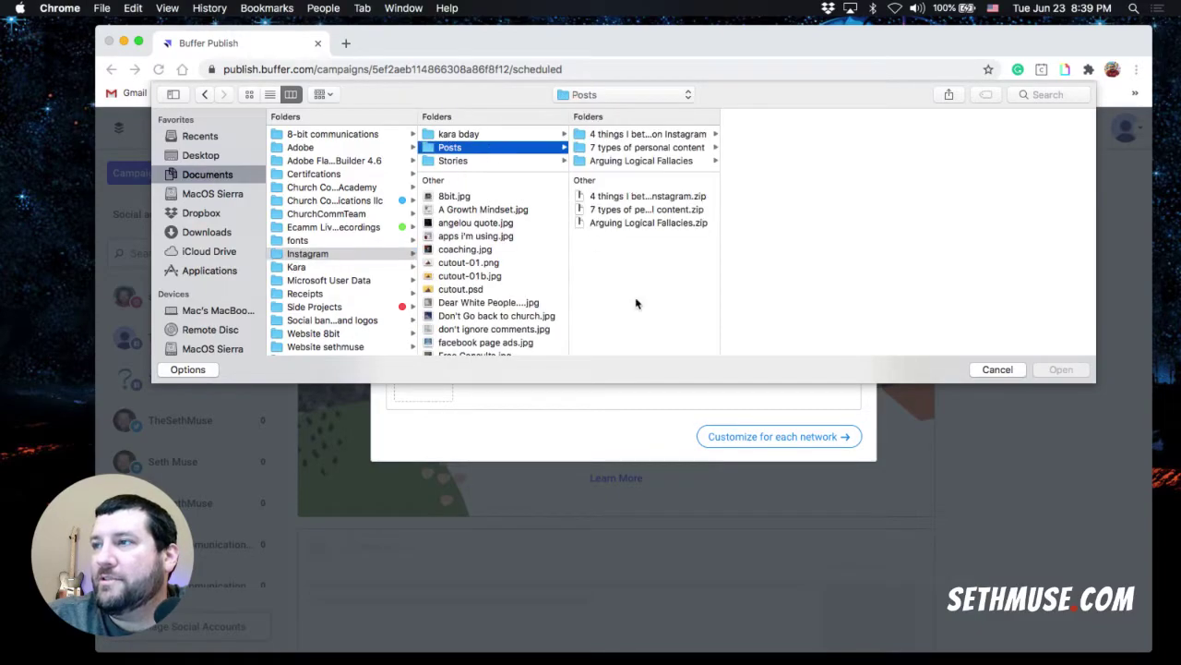
left_click(471, 250)
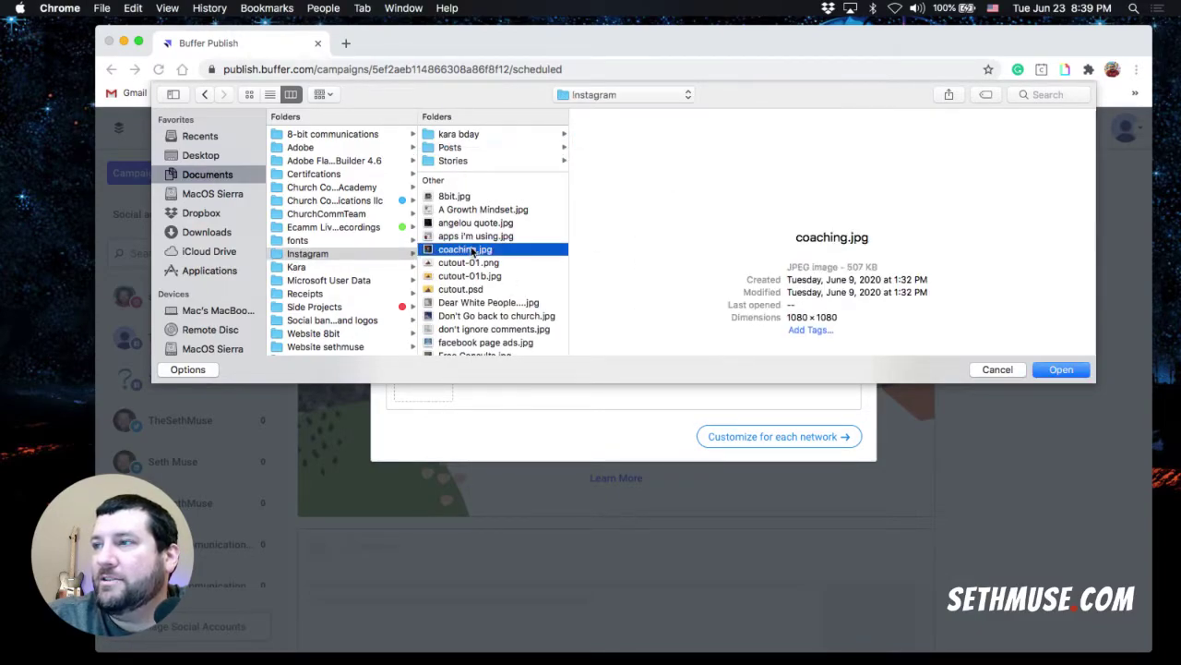
left_click(1055, 369)
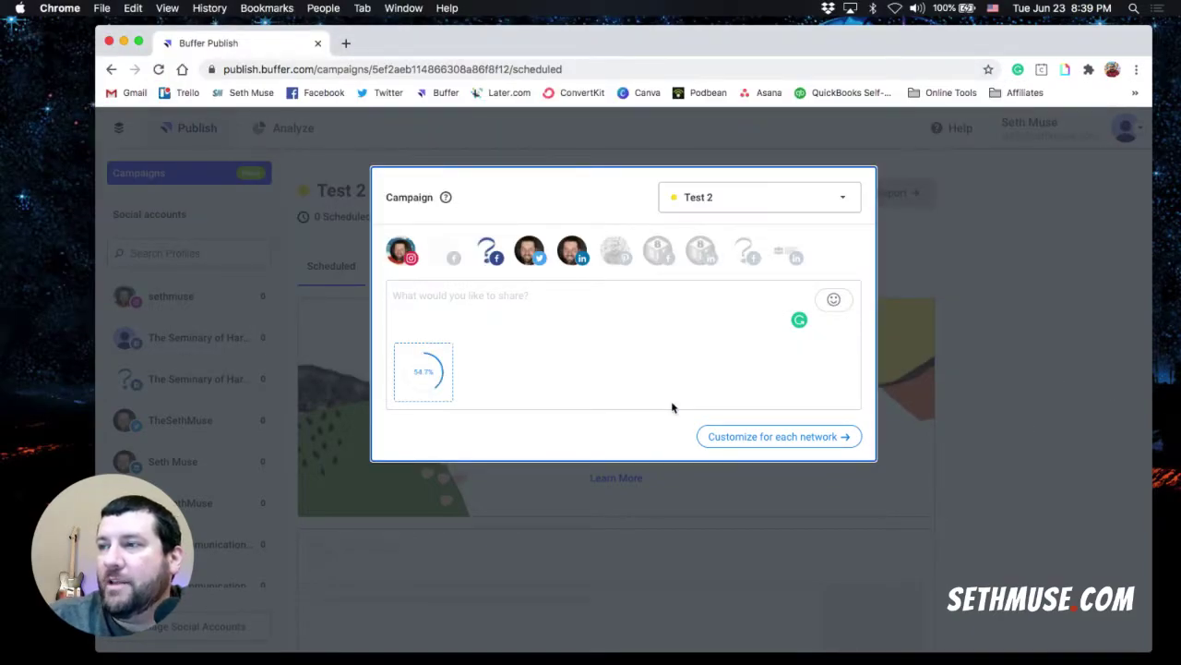
Step: Begin the caption with "Coach" and deselect the Facebook, Twitter and LinkedIn accounts so the post targets only Instagram
left_click(478, 301)
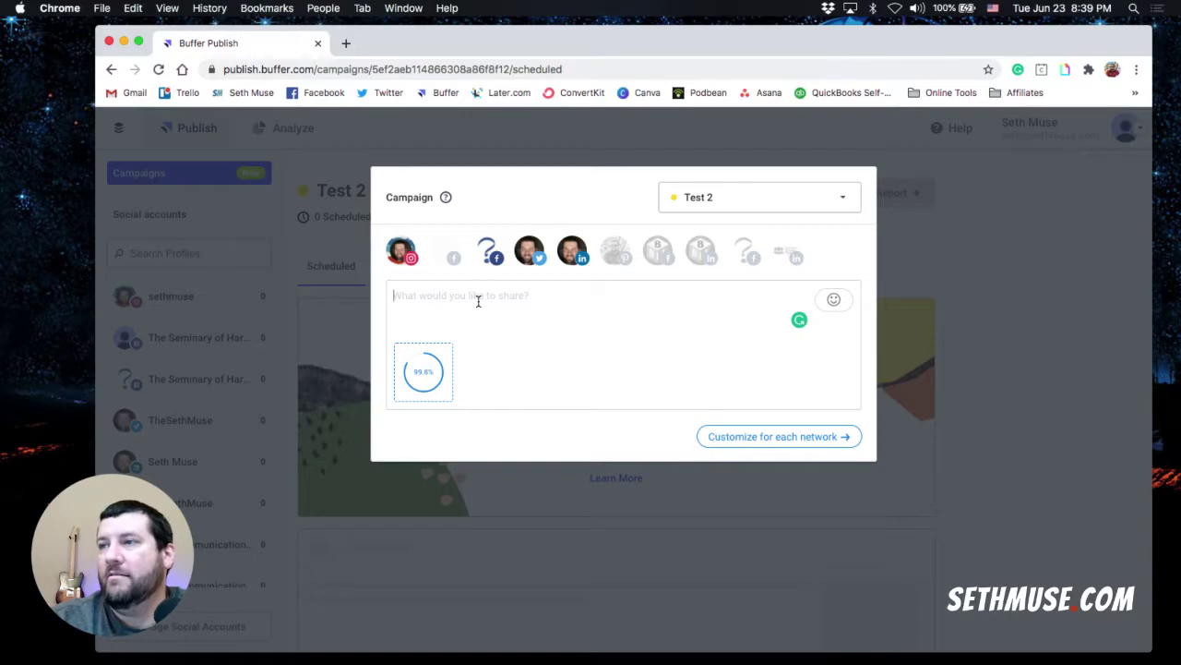
type("Coach")
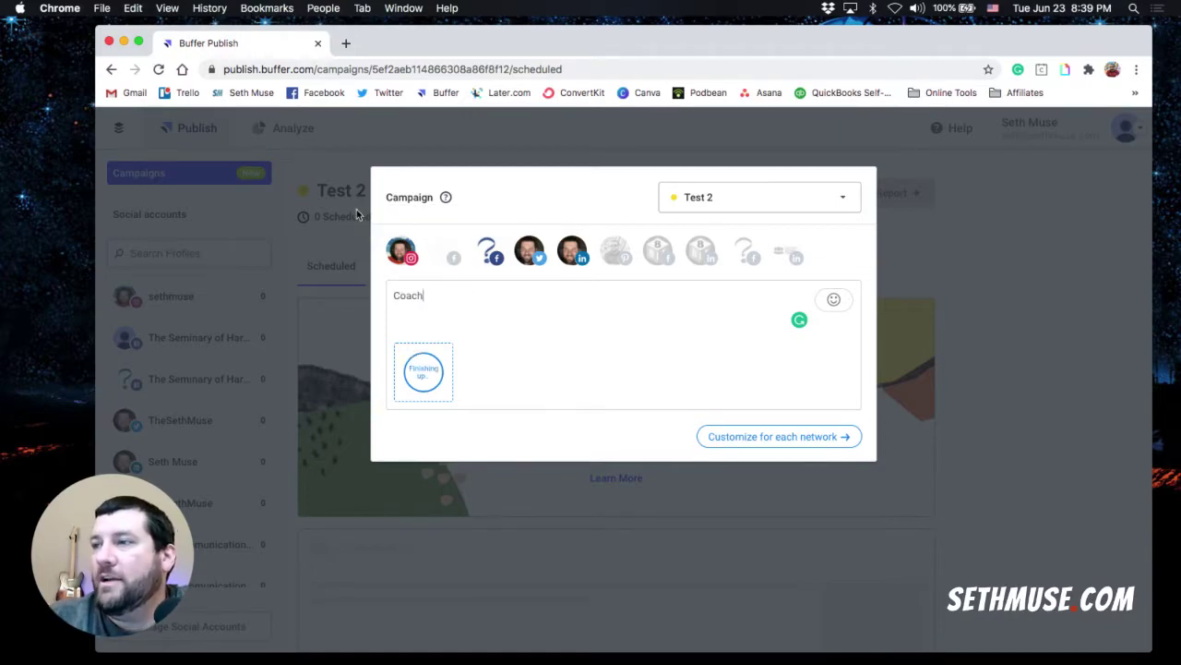
left_click(488, 252)
left_click(545, 254)
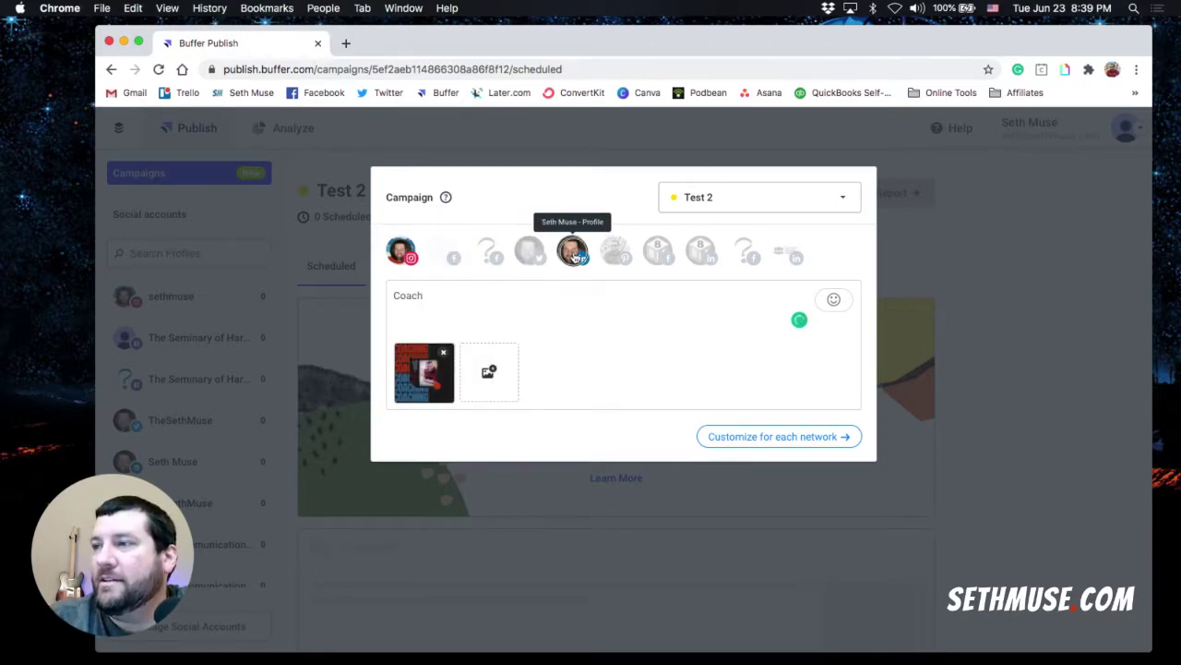
left_click(573, 251)
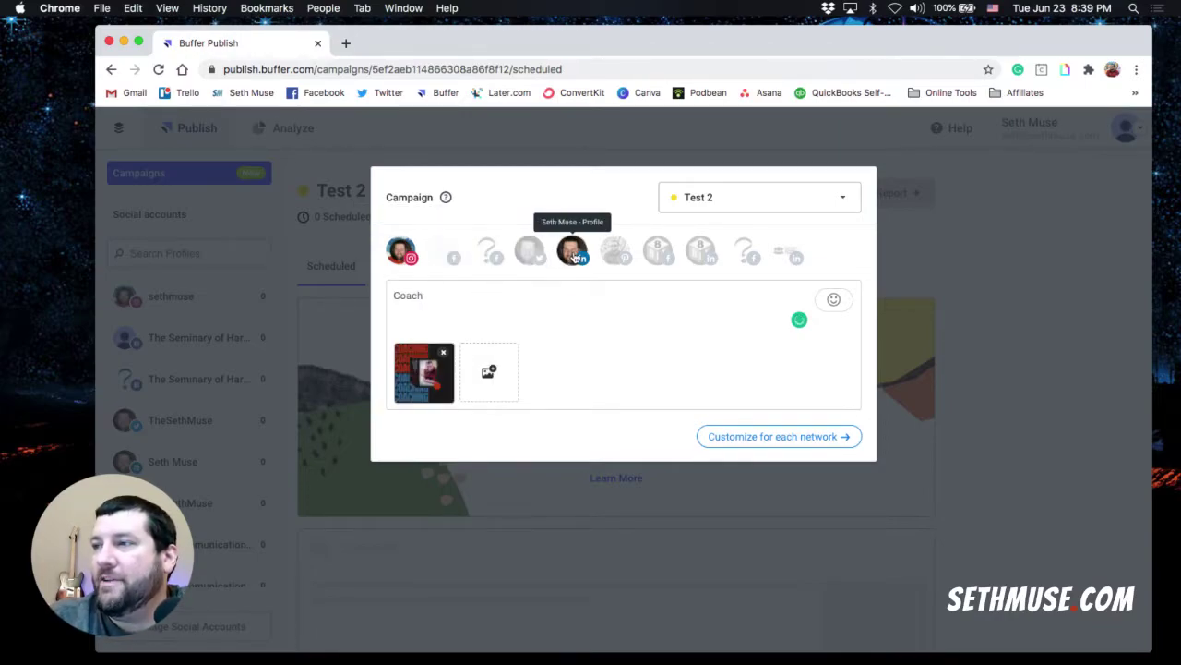
Step: Complete the caption as "Coaching is awesome." and add the Instagram post to the queue without a first comment or location
left_click(486, 314)
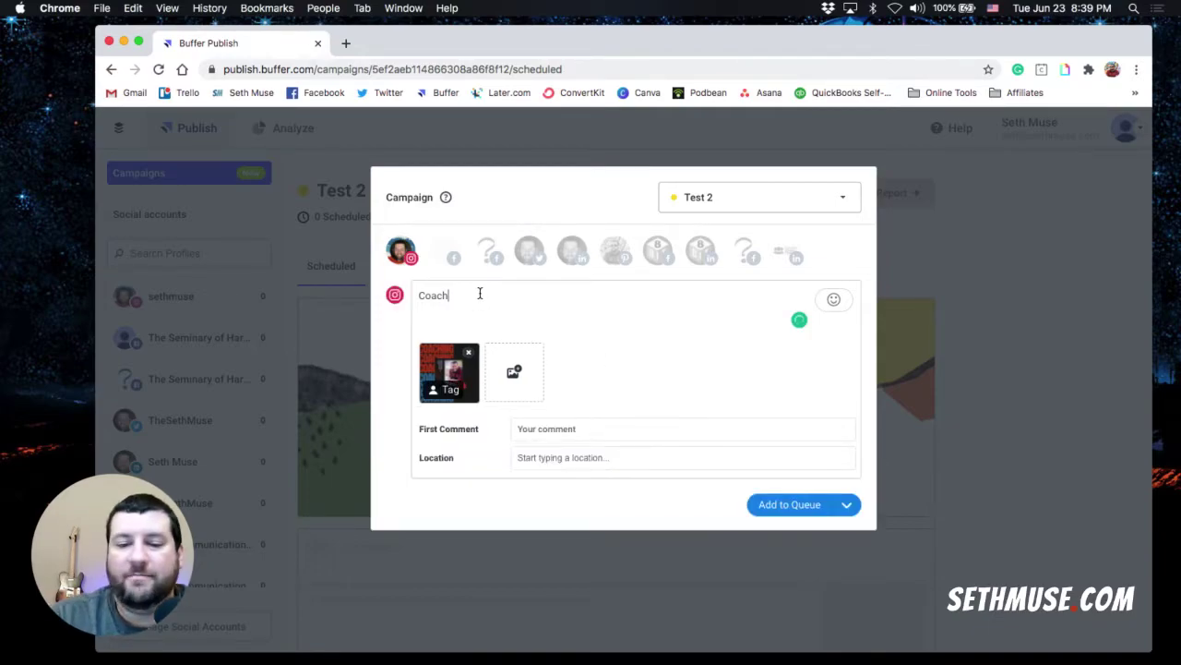
type("ing is ")
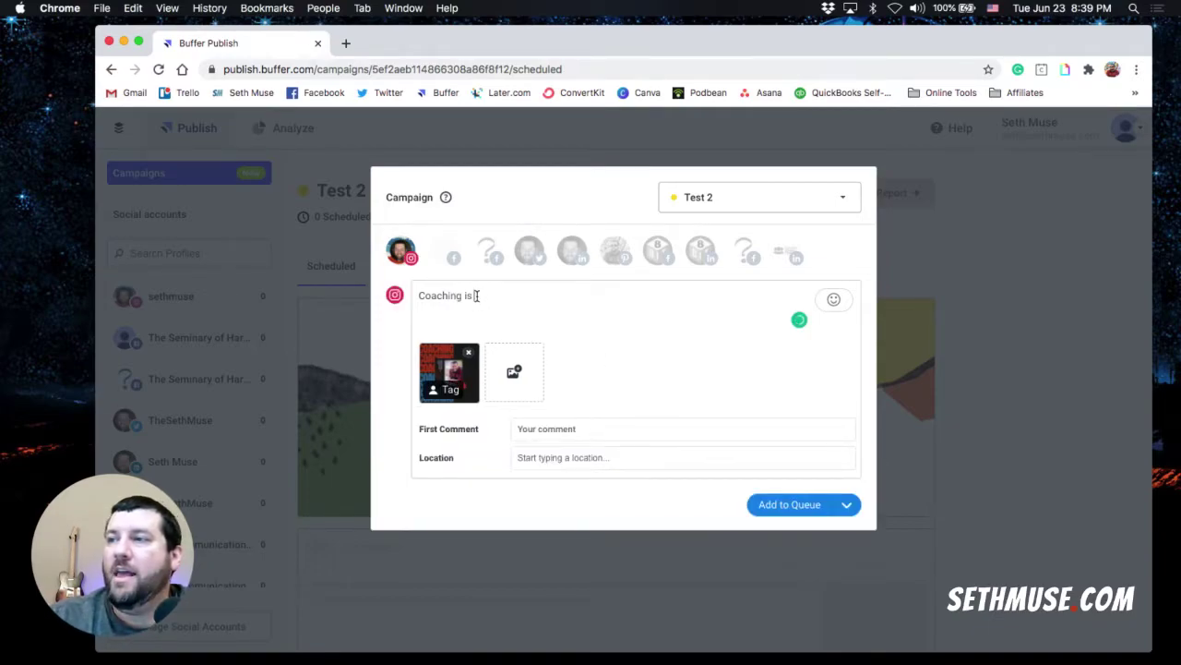
type("awe")
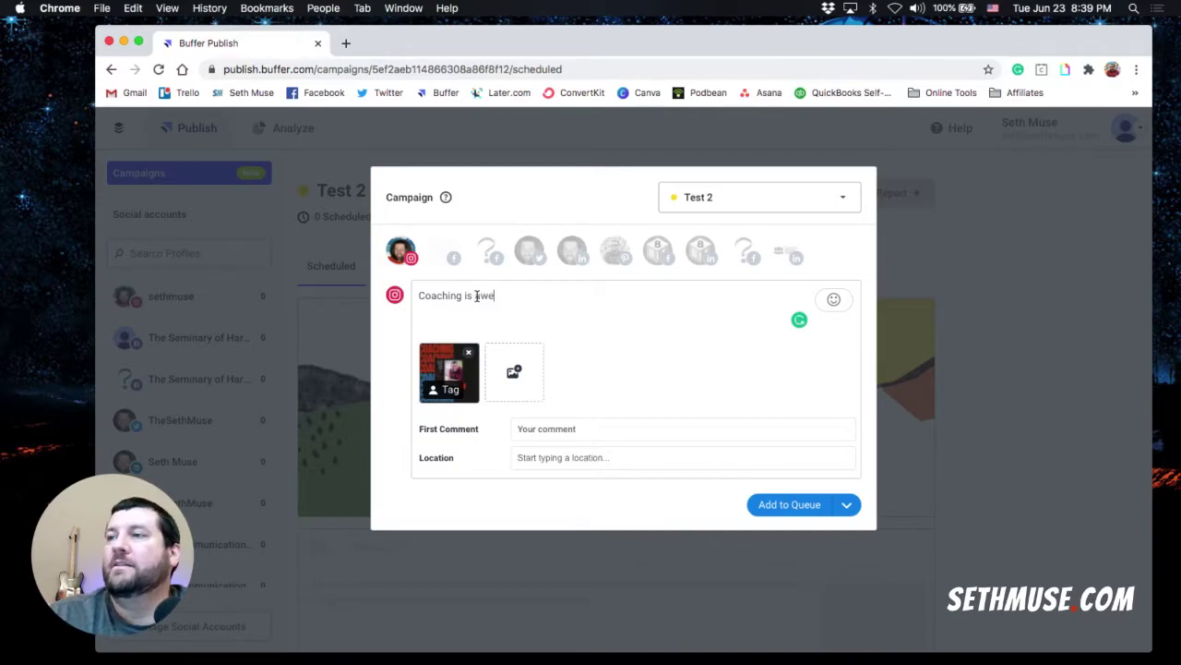
type("some.")
left_click(647, 429)
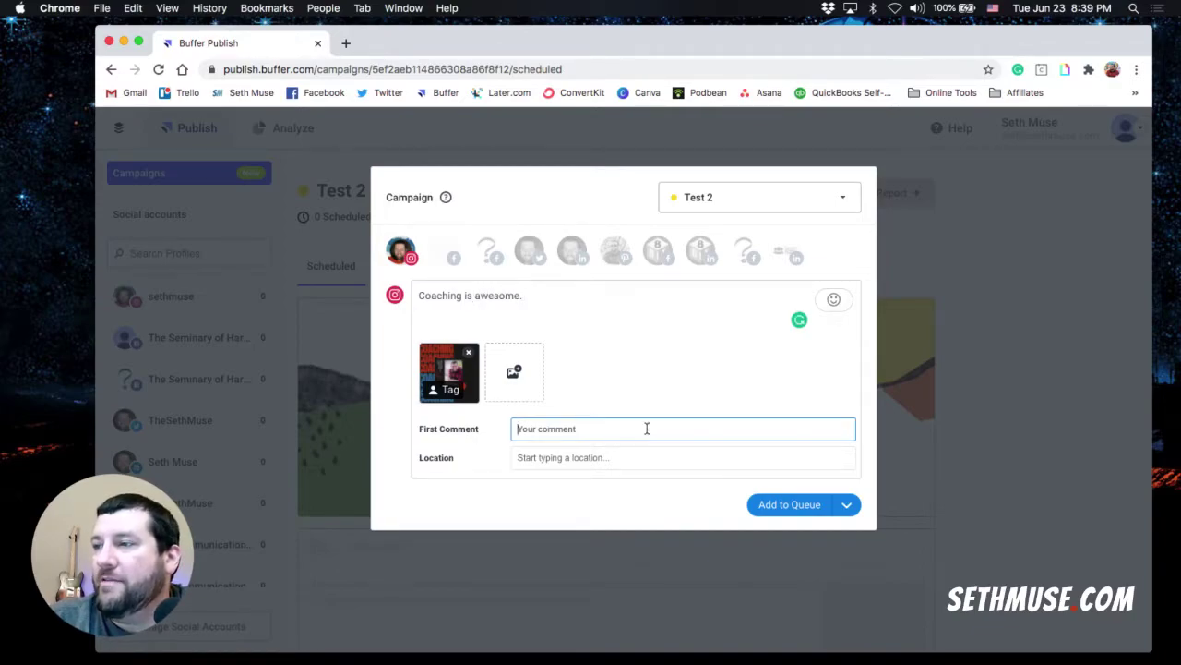
left_click(626, 462)
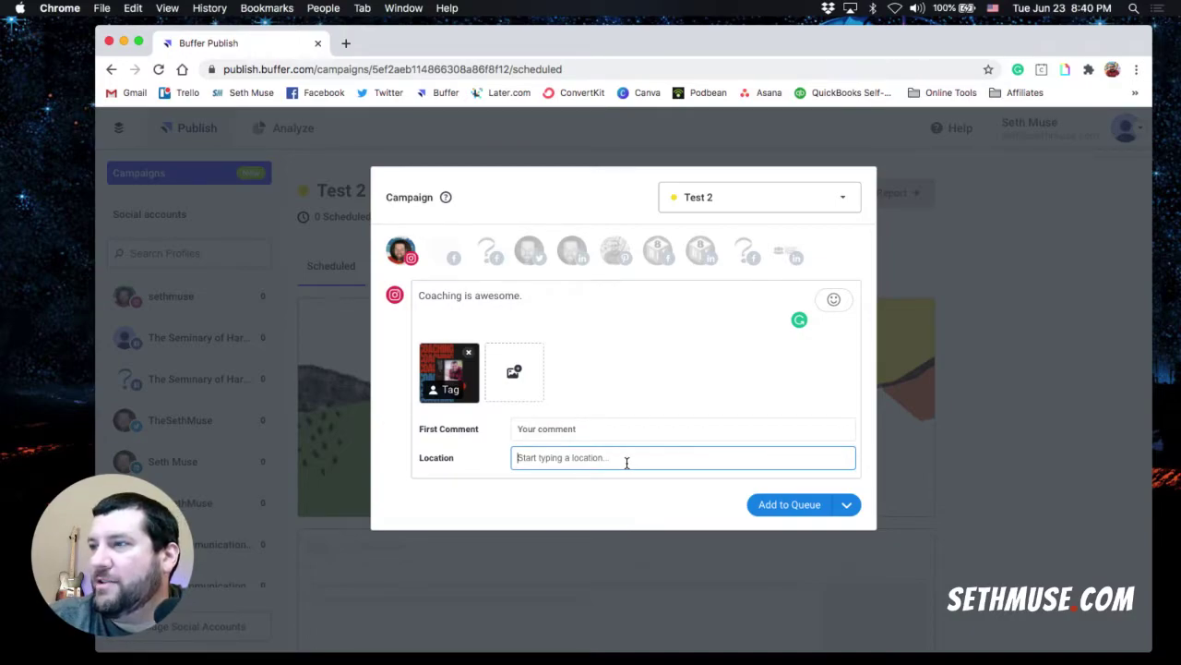
left_click(791, 506)
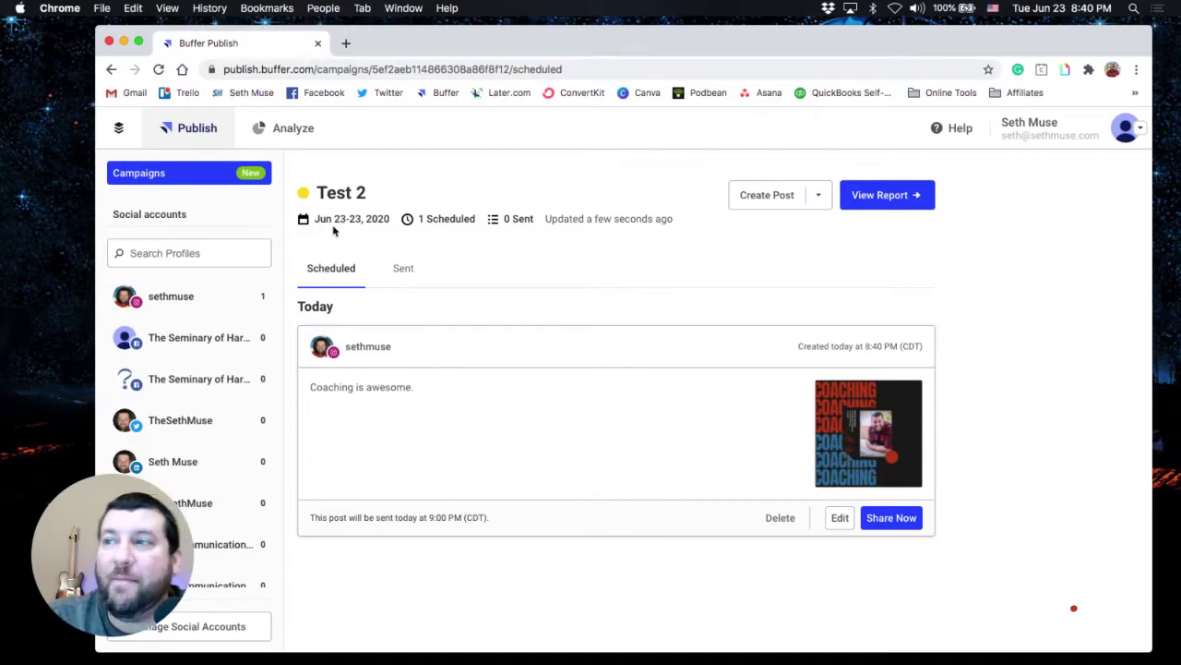
Step: View the Test 2 campaign's report page and return to the campaign's scheduled posts
left_click(889, 198)
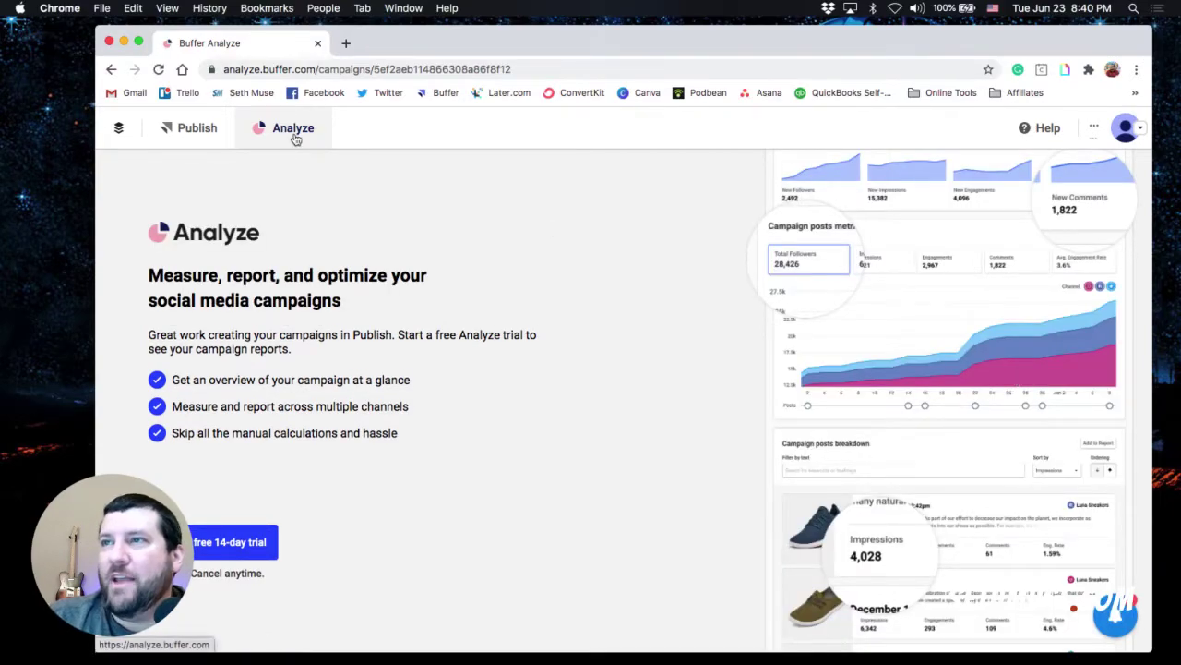
left_click(112, 72)
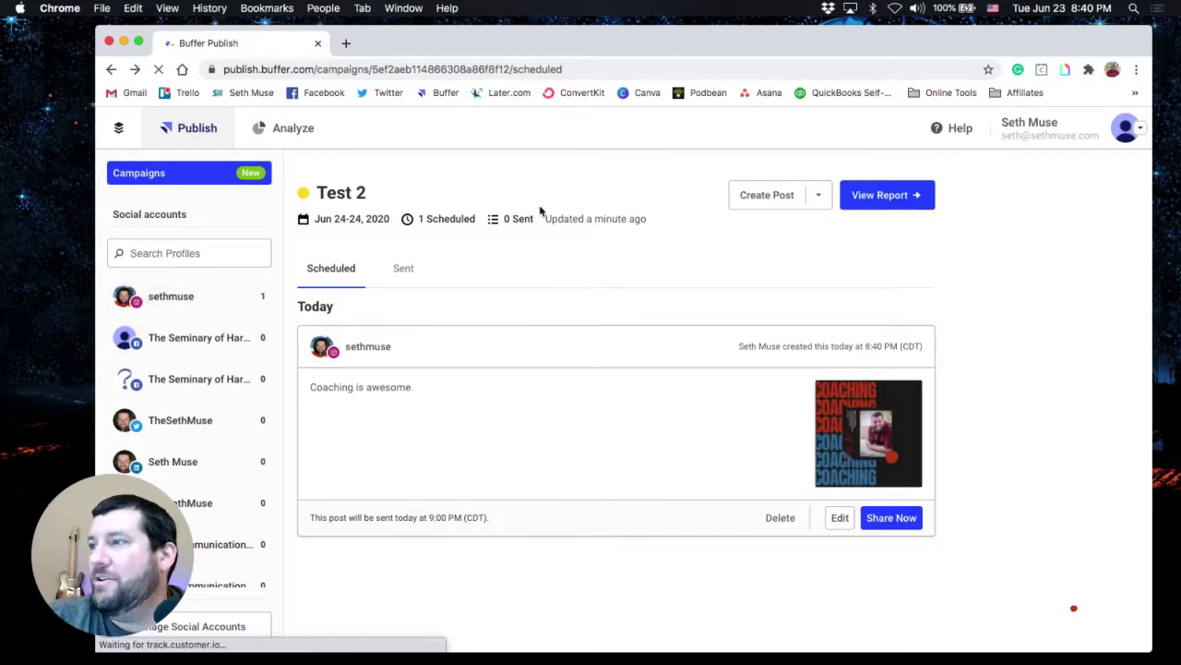
Step: Open the Instagram account's publishing queue and look through the campaign-tagged post and the upcoming time slots
left_click(193, 143)
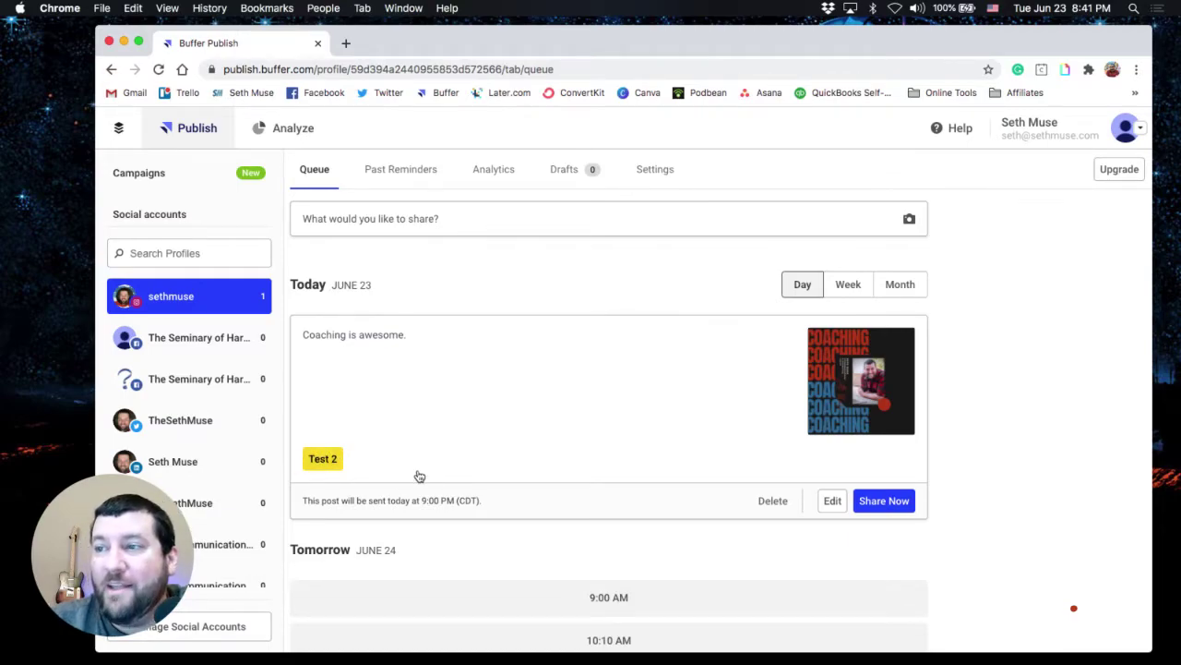
scroll(417, 476, "down", 10)
scroll(417, 476, "down", 3)
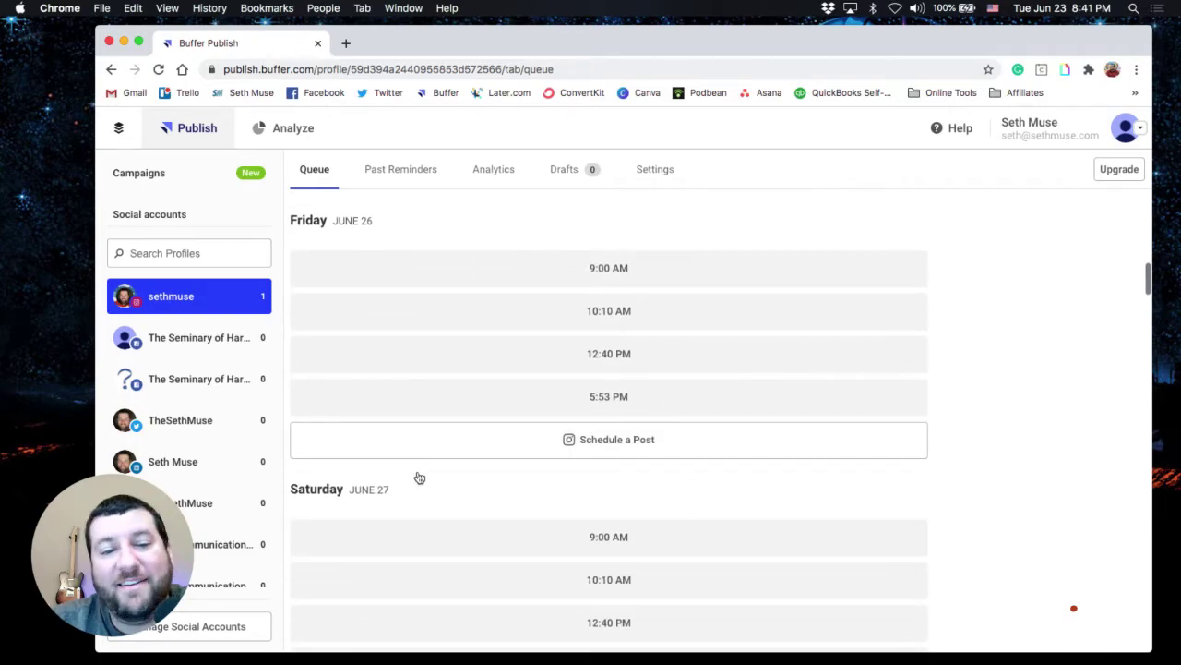
scroll(417, 476, "up", 8)
scroll(417, 477, "up", 3)
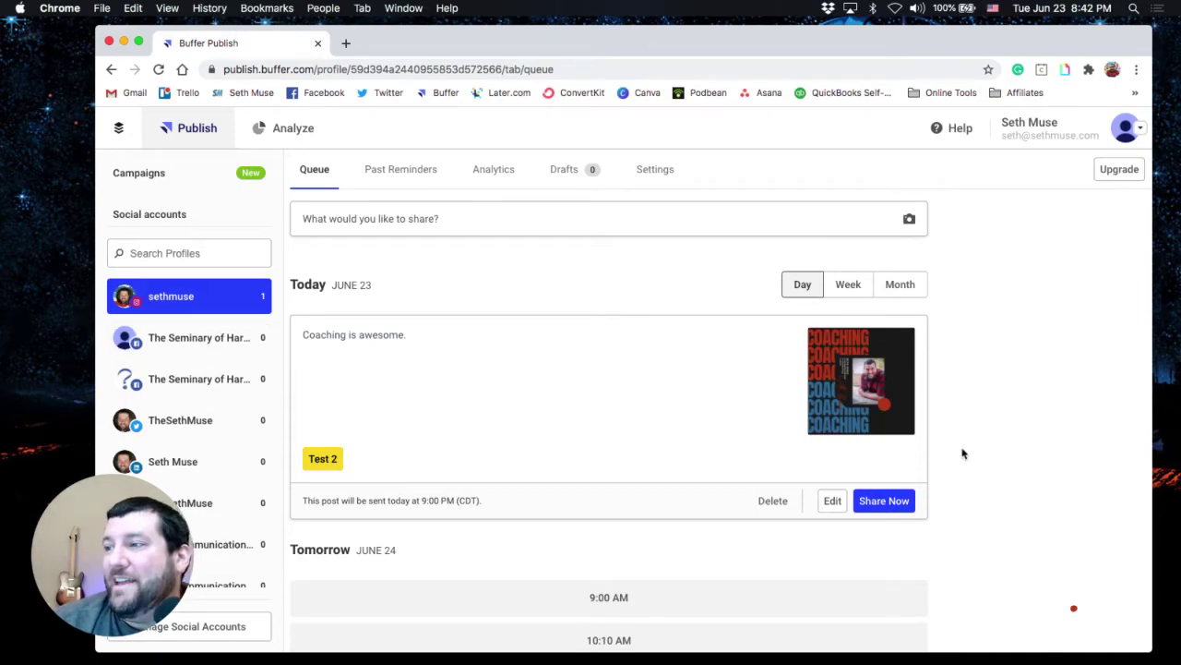
Step: Delete the scheduled "Coaching is awesome." post from the Instagram queue and confirm the deletion
left_click(773, 501)
left_click(771, 501)
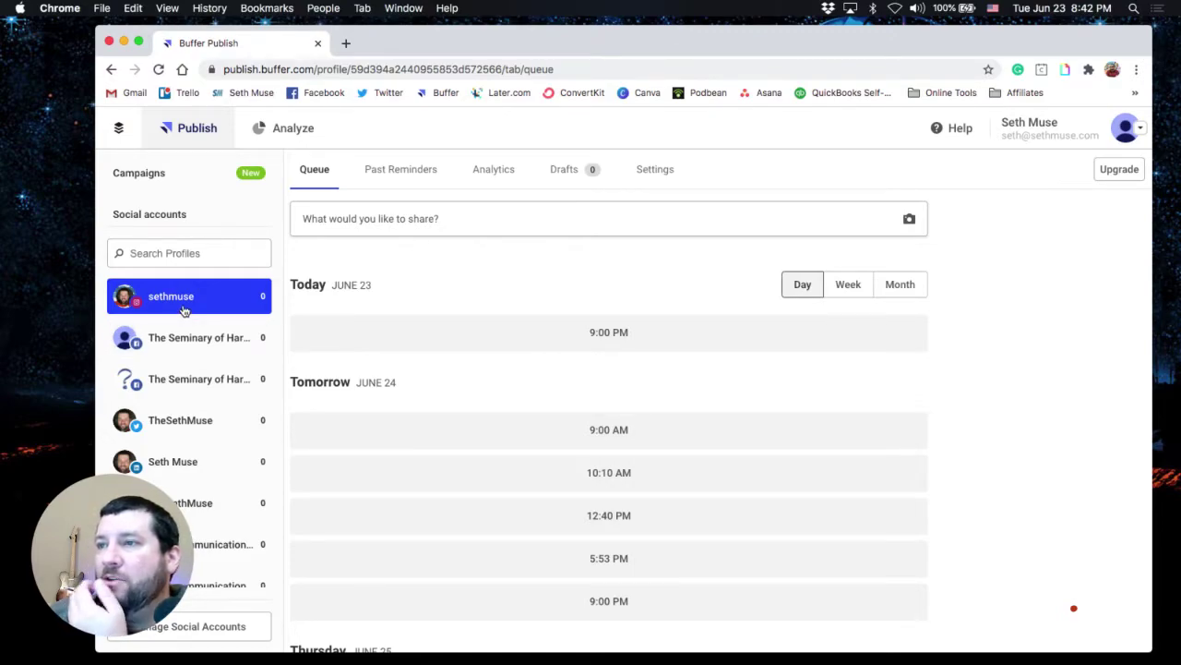
Step: Open the general settings of the Instagram account
mouse_move(421, 335)
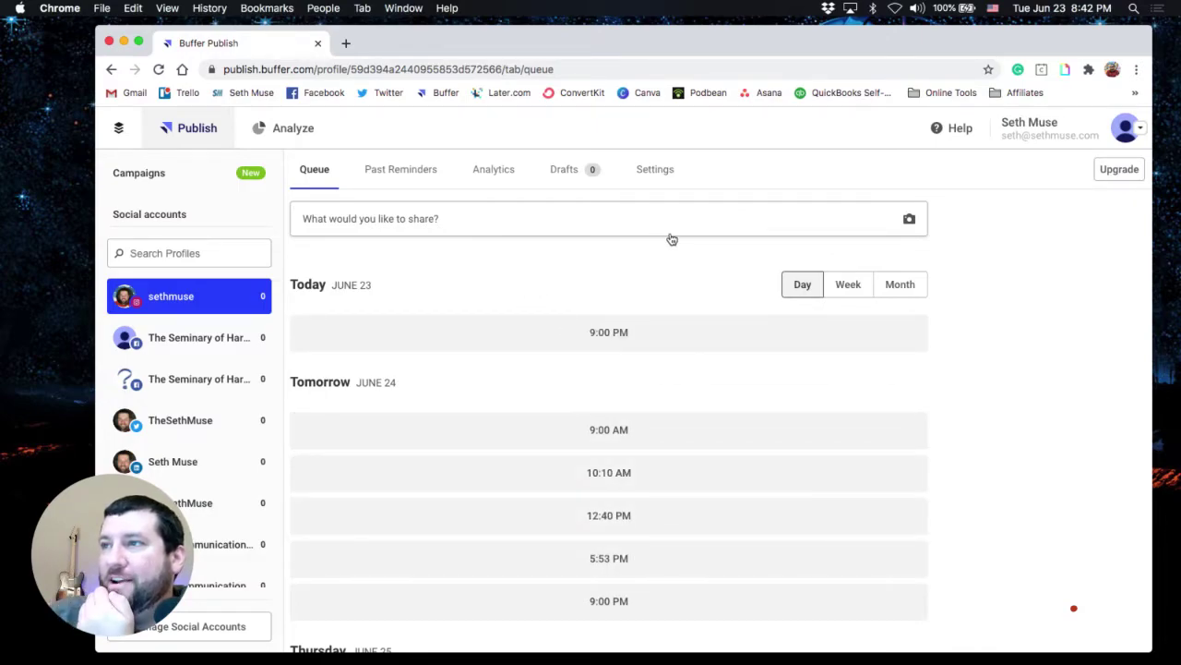
left_click(667, 175)
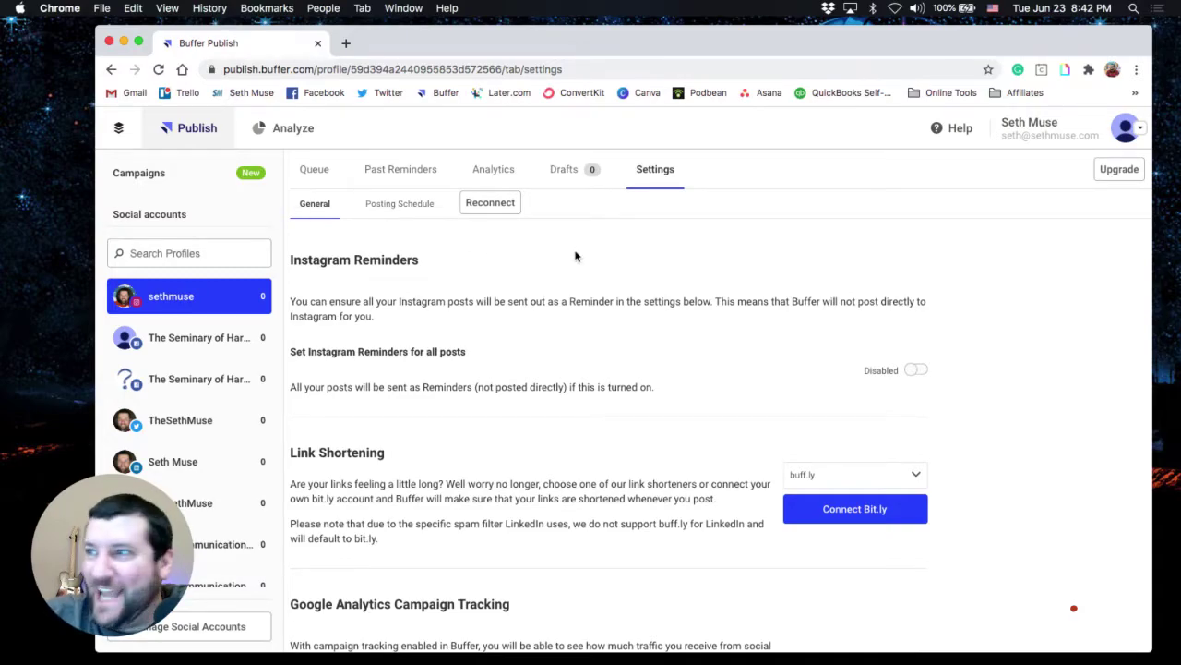
Step: Open the Instagram account's posting schedule and review its weekly posting times and the day options for adding a new posting time
left_click(419, 211)
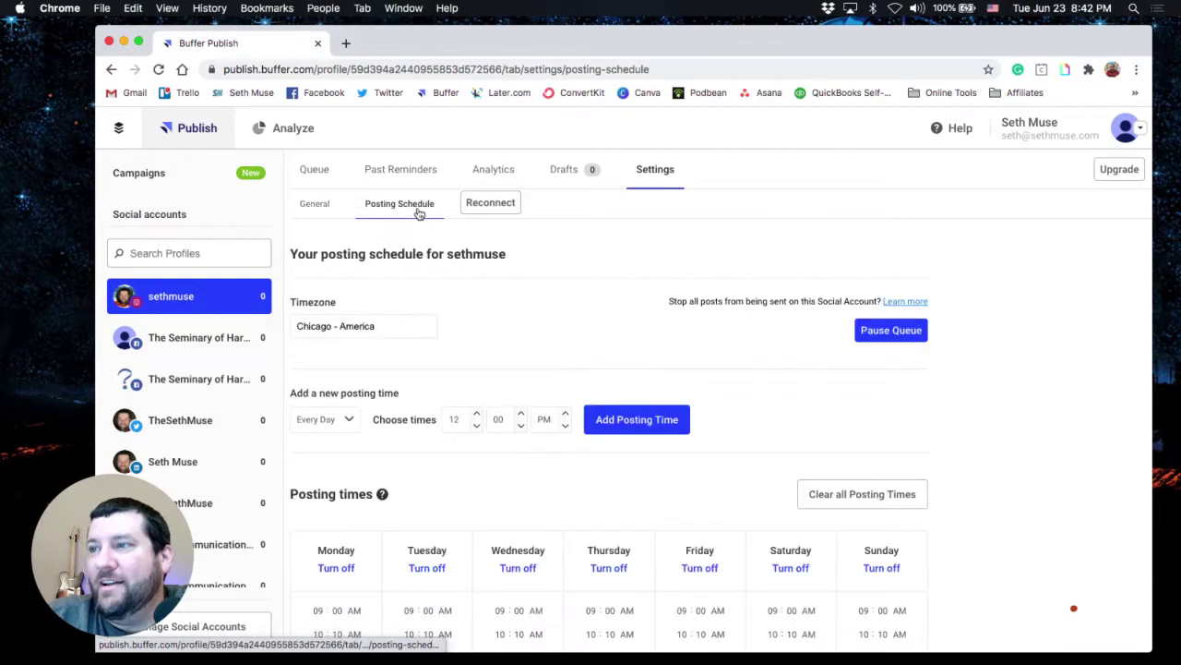
scroll(719, 387, "down", 1)
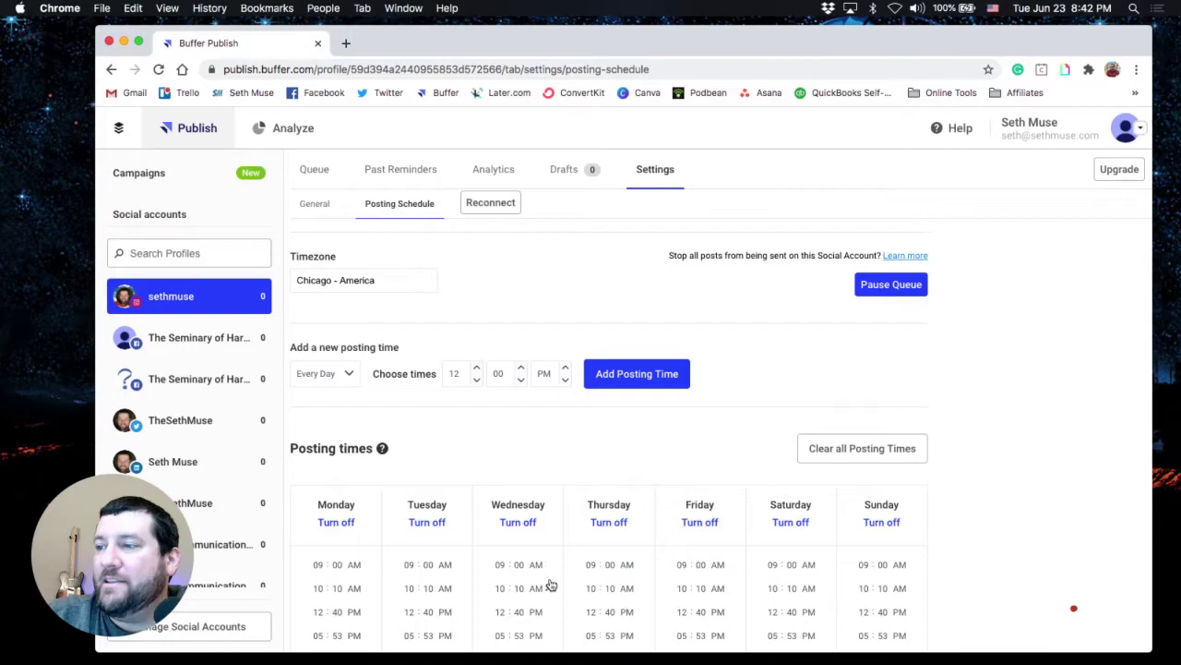
scroll(548, 594, "down", 1)
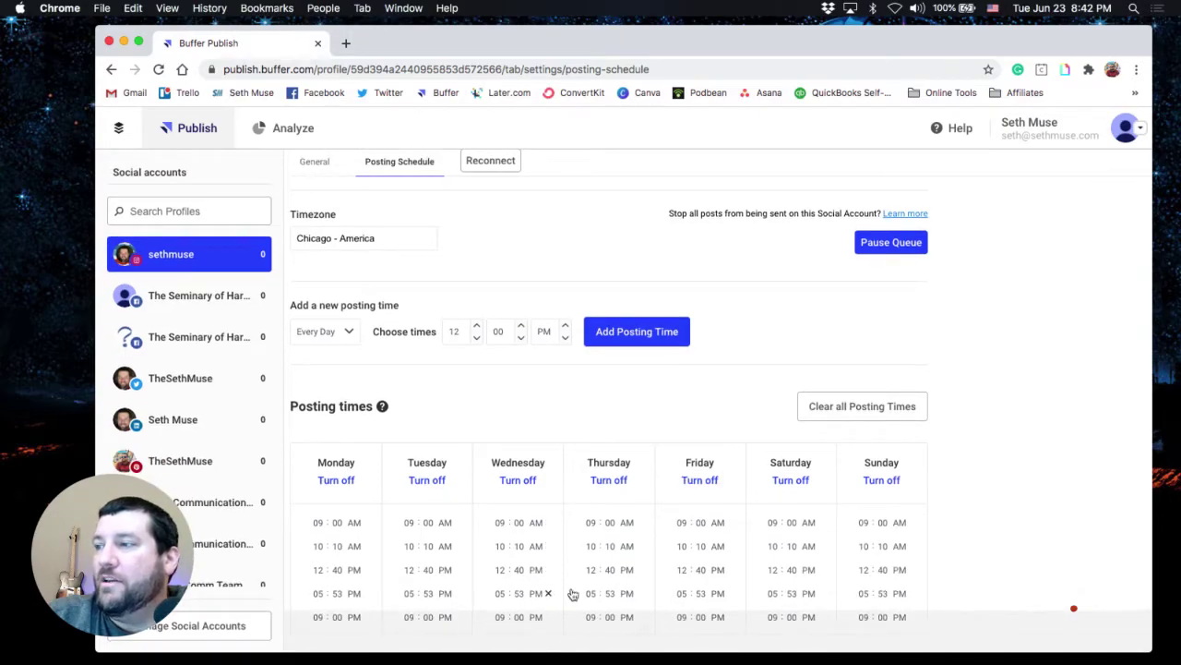
scroll(962, 518, "down", 1)
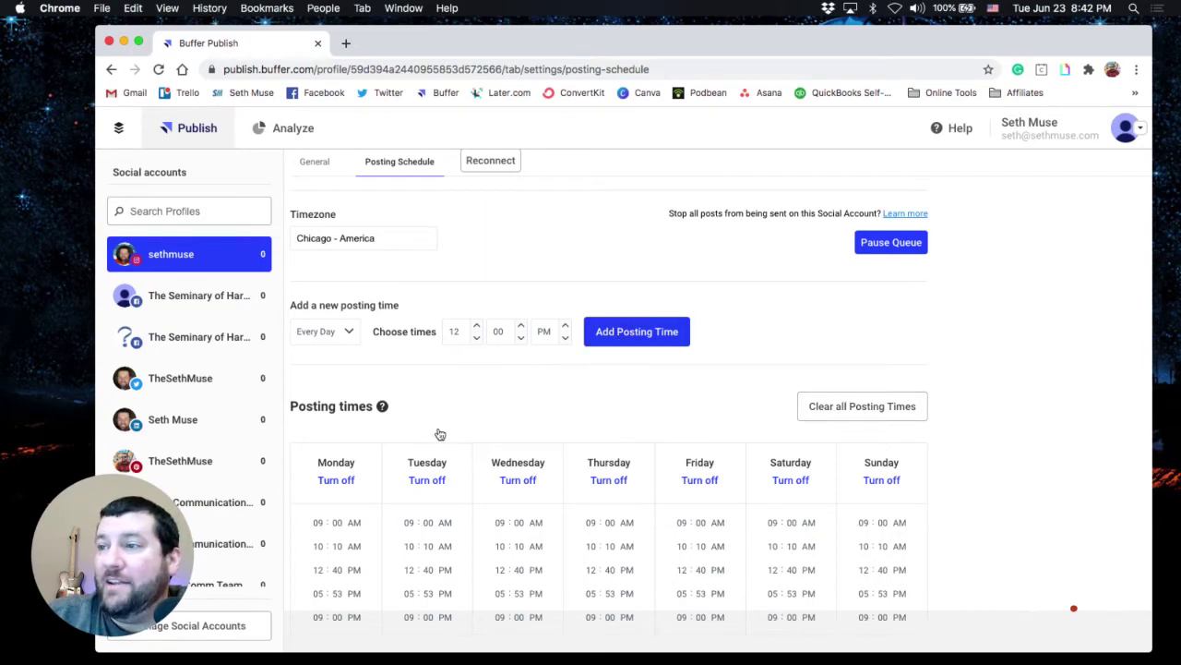
left_click(355, 338)
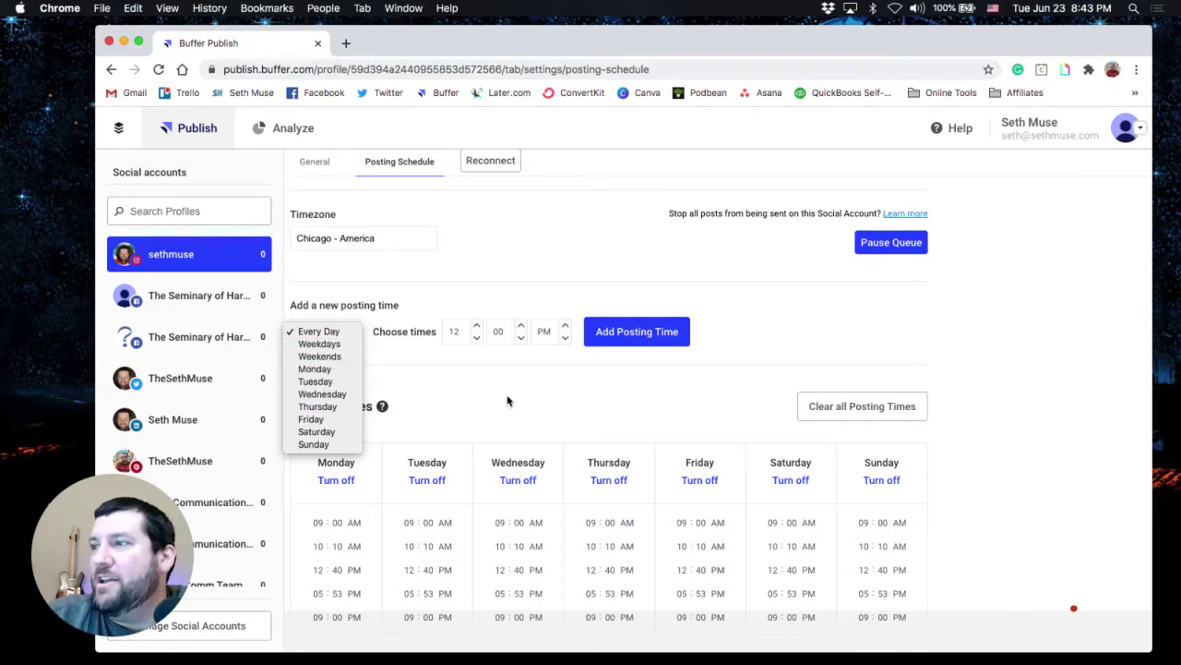
left_click(740, 275)
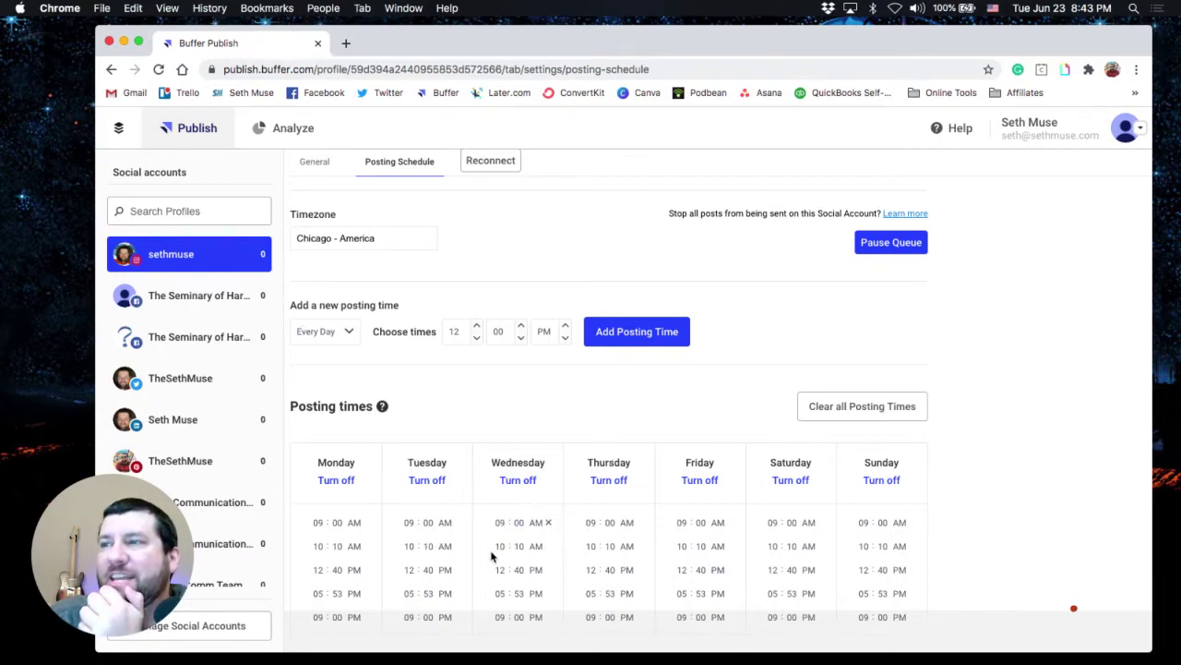
Step: Return to the Instagram account's general settings and view the reminder, link shortening and campaign tracking options
left_click(311, 166)
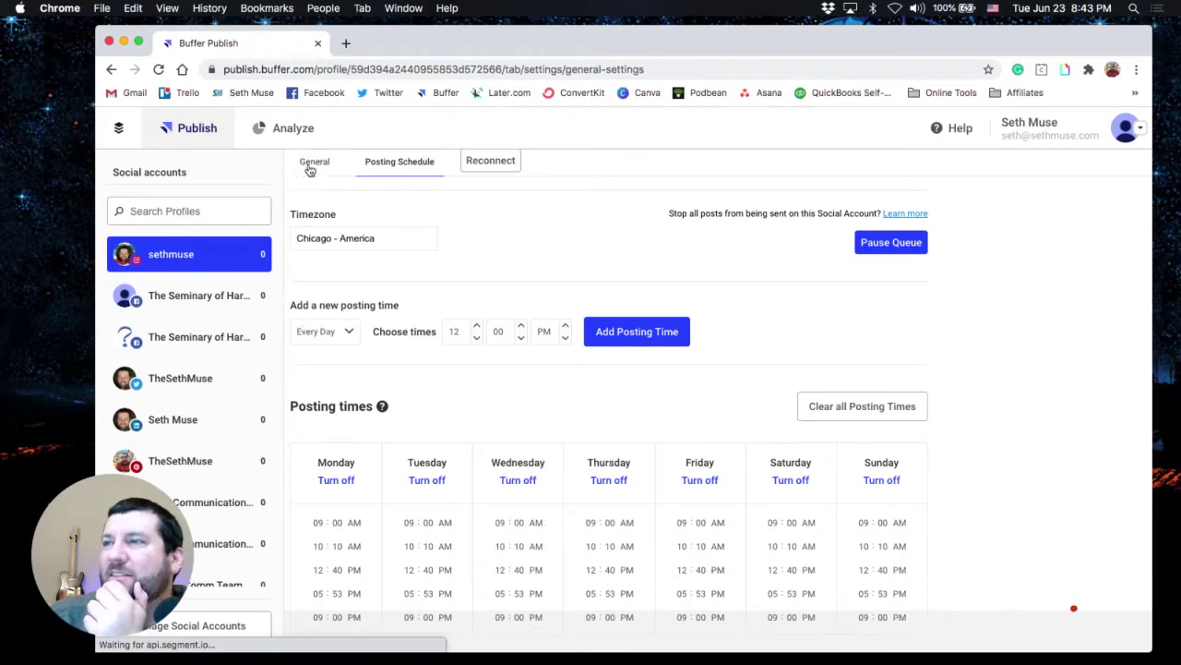
scroll(212, 251, "up", 1)
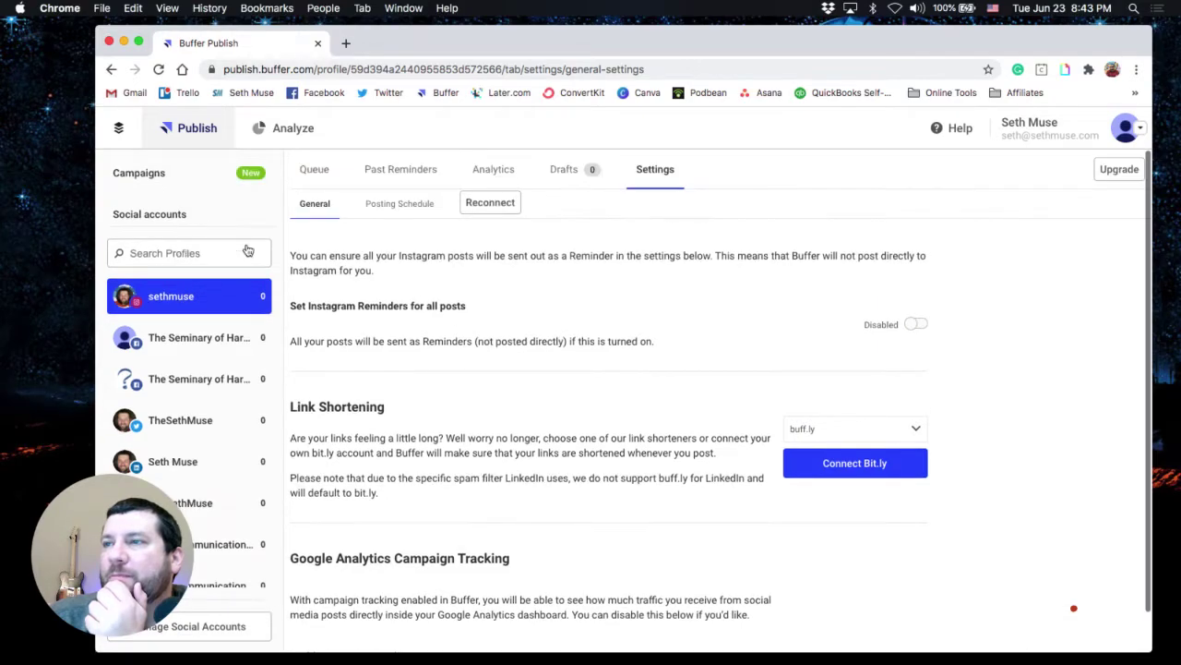
Step: Open the Instagram queue and view the post composer for the June 24, 9:00 AM slot, closing it without scheduling anything
left_click(316, 169)
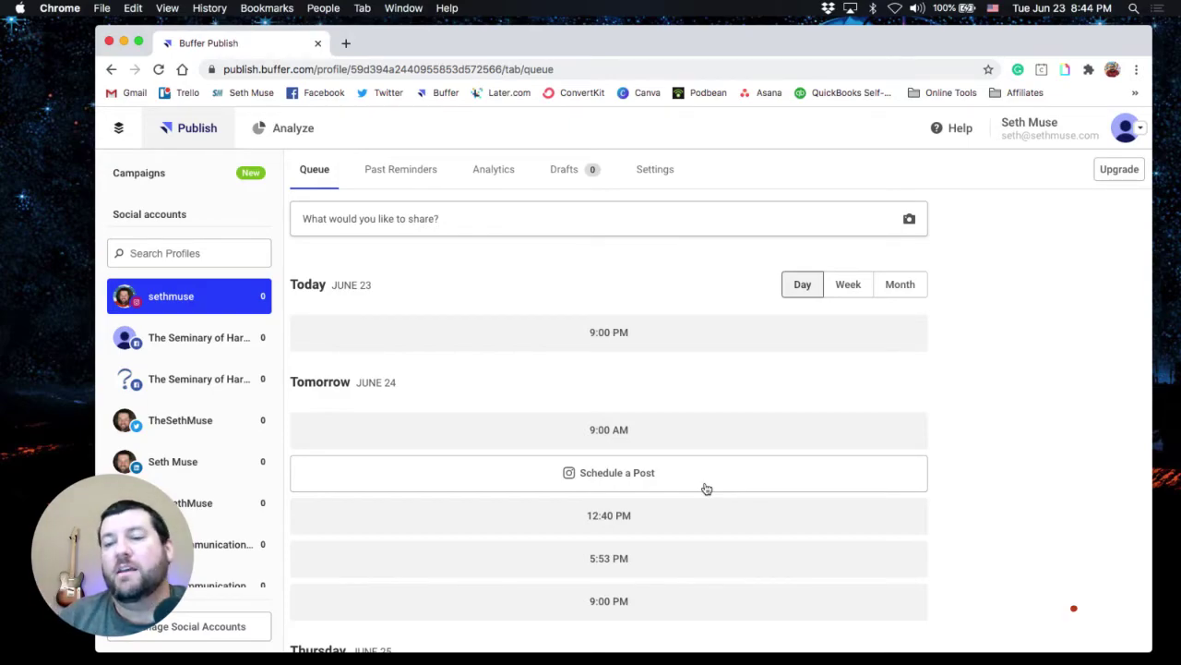
left_click(617, 430)
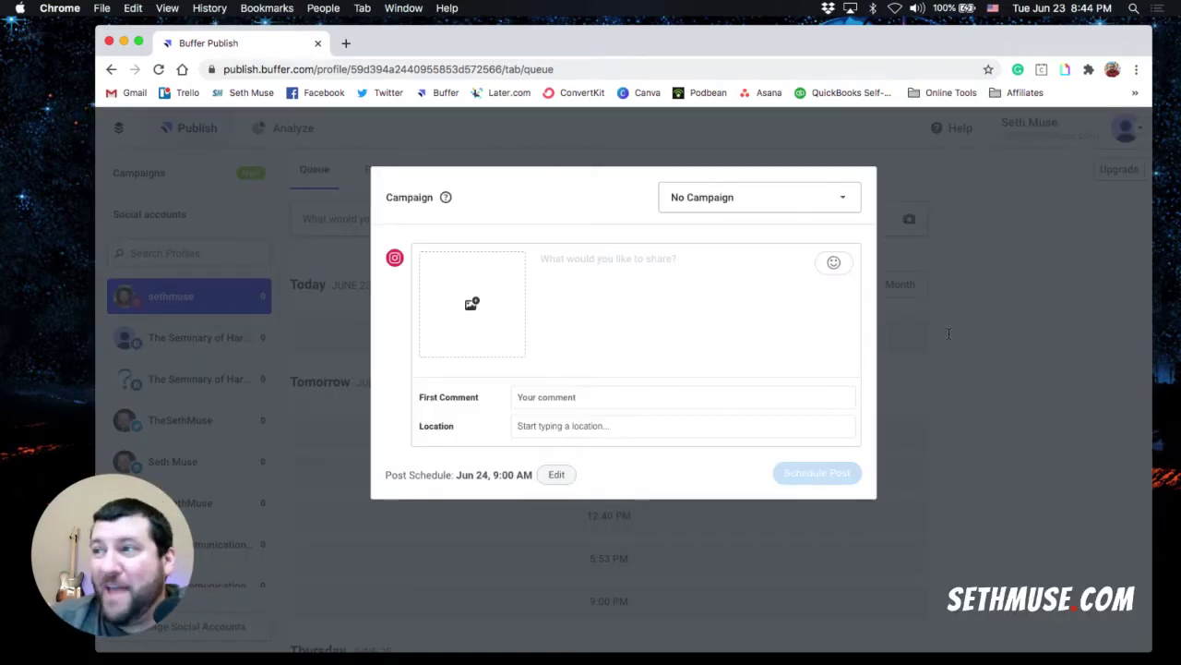
left_click(954, 342)
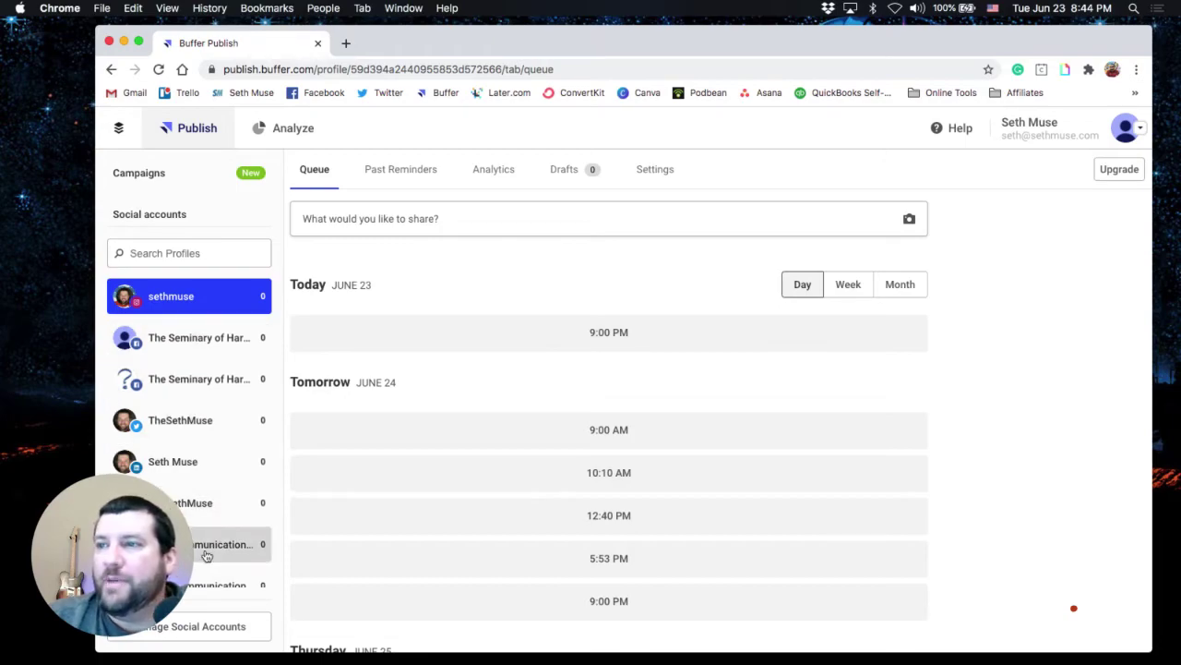
Step: Look through the list of connected social accounts beside the Instagram queue
scroll(205, 558, "down", 4)
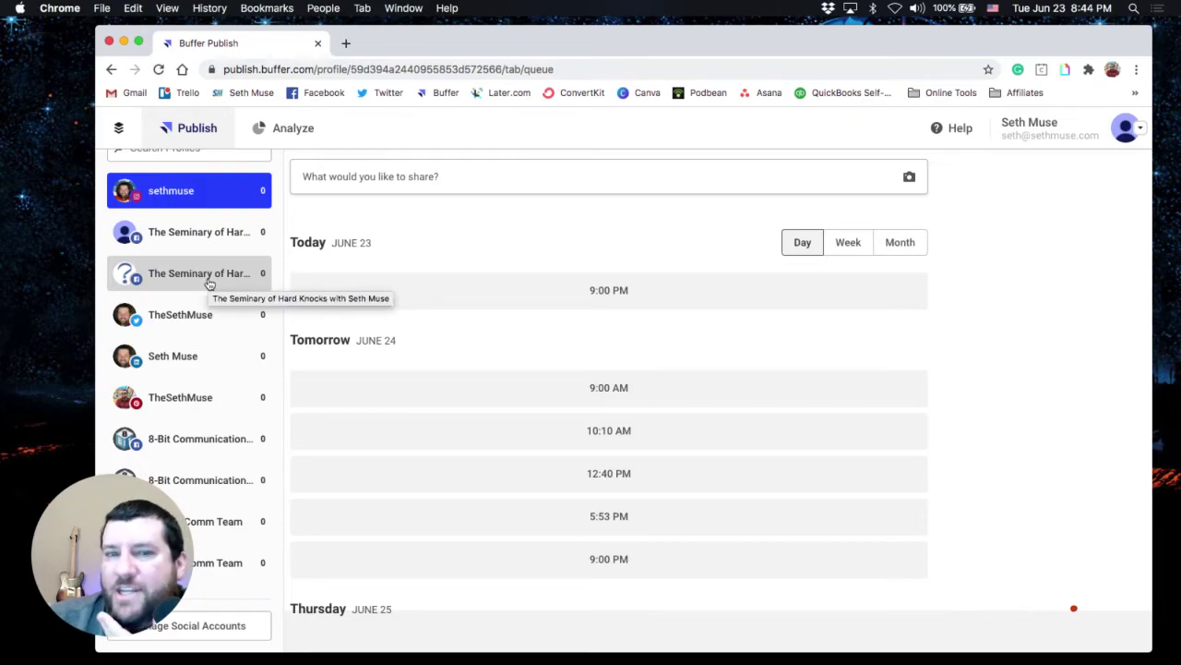
scroll(209, 283, "up", 2)
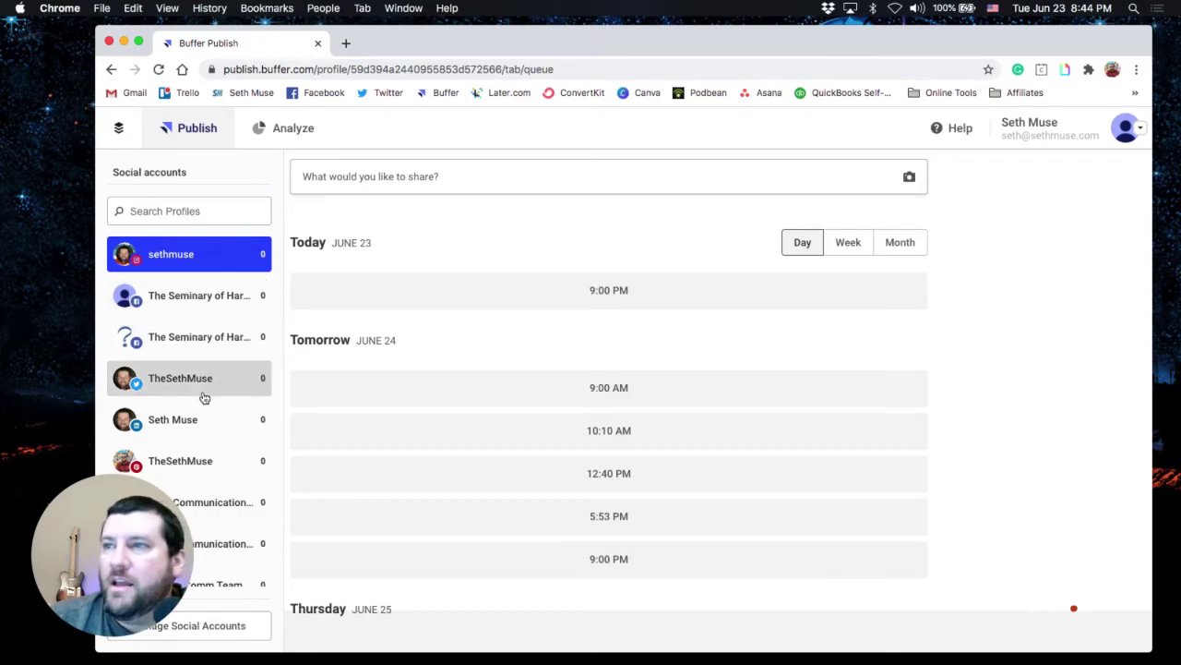
scroll(204, 398, "down", 2)
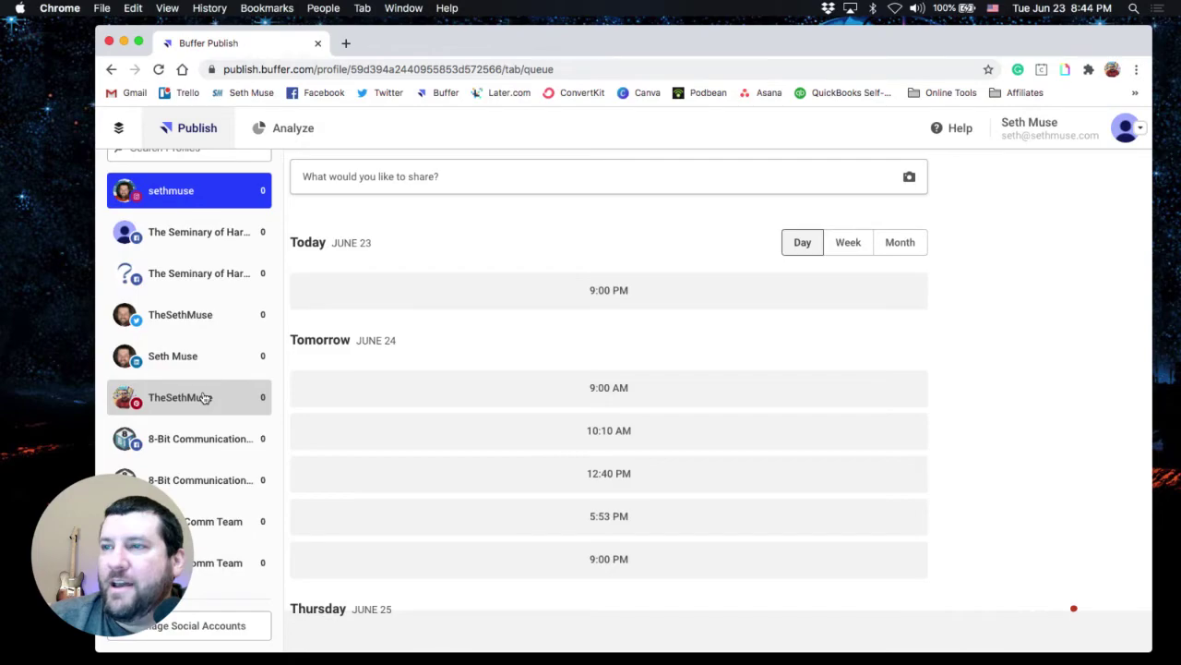
scroll(191, 264, "up", 2)
scroll(195, 313, "down", 2)
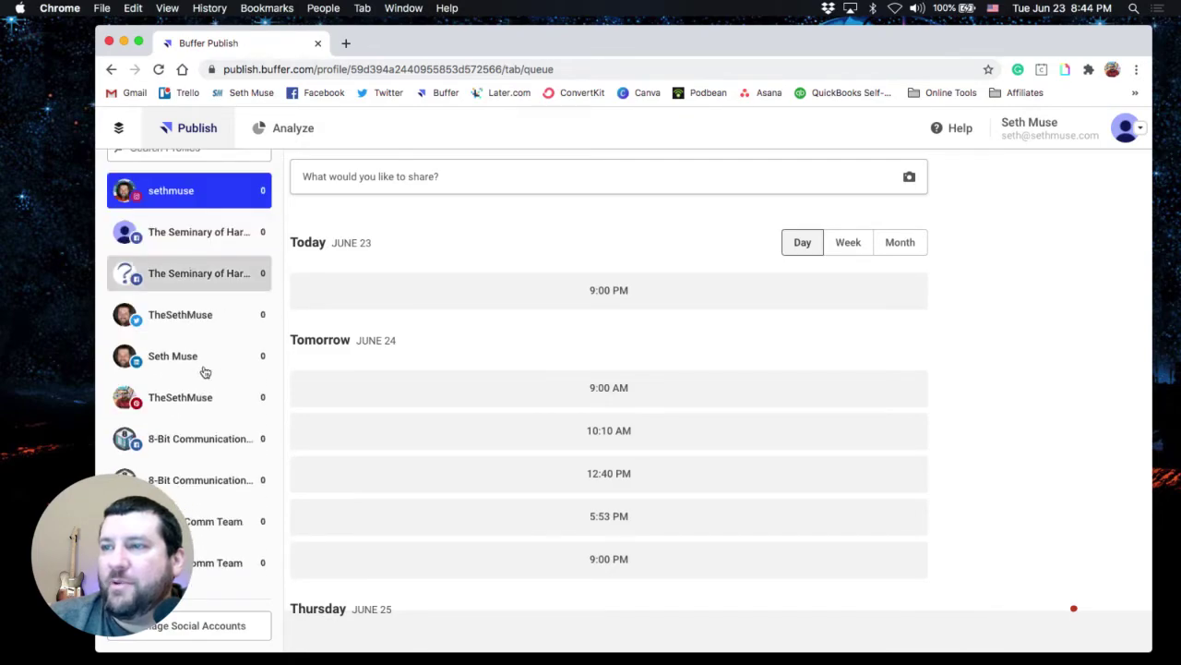